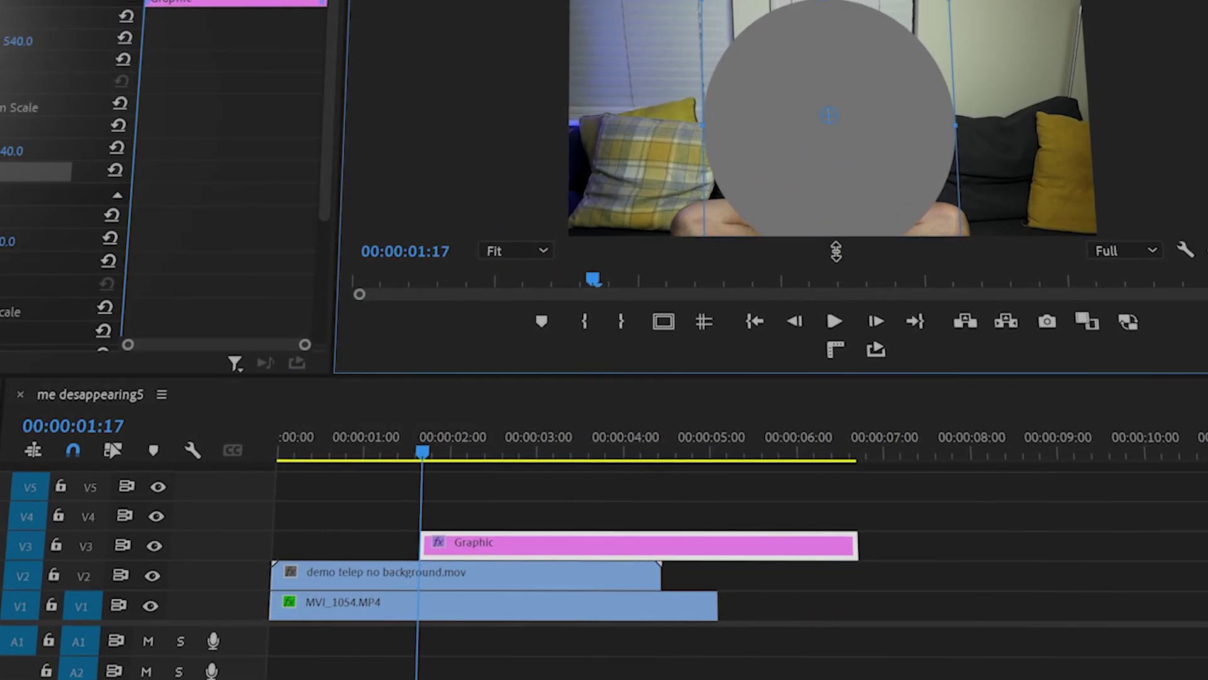
Step: Open the demo teleport project's me desappearing5 sequence, with demo telep no background.mov above MVI_1054.MP4
{"action": "left_click_drag", "start_coordinate": [881, 126], "coordinate": [830, 188]}
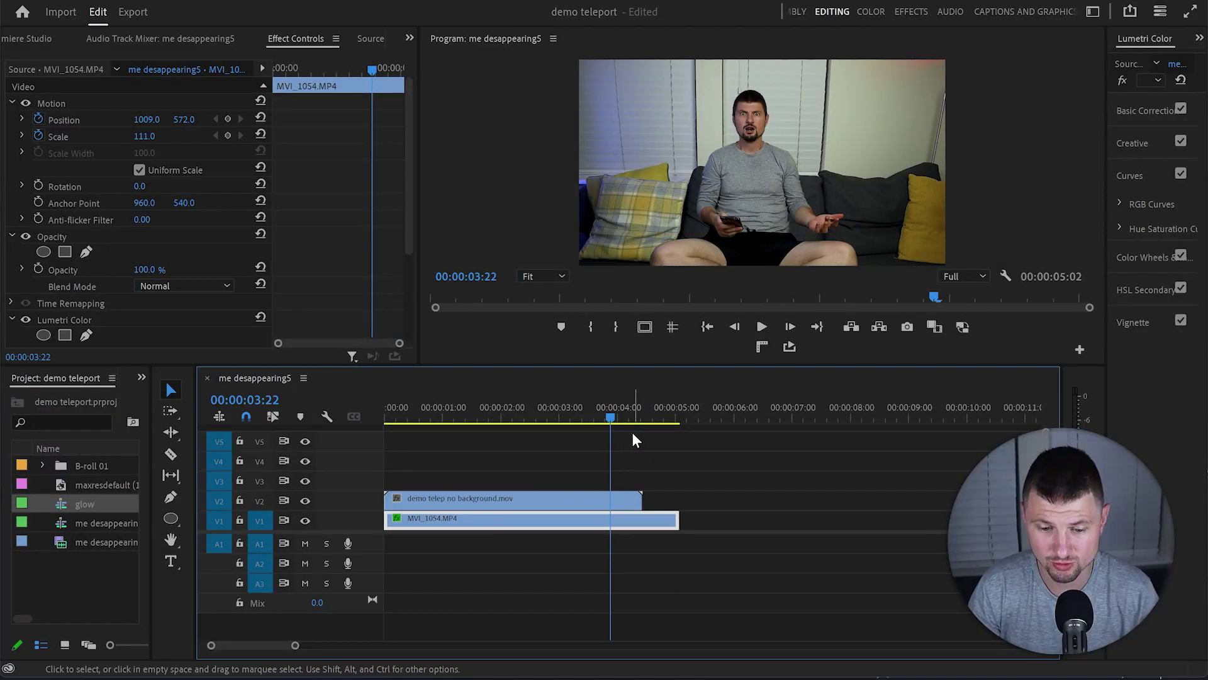
Step: Scrub the playhead past the V2 clip's end to preview the empty sofa
{"action": "left_click_drag", "start_coordinate": [610, 415], "coordinate": [653, 422]}
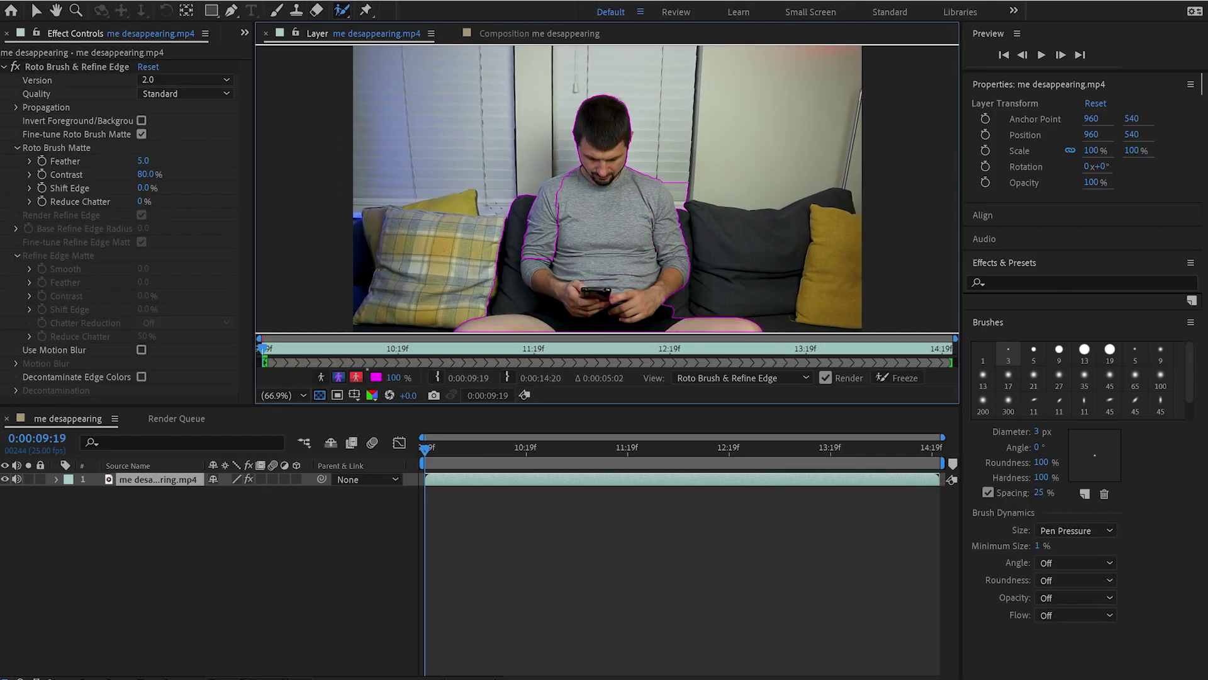
Step: Add the man's arm to the Roto Brush matte, remove shoulder background, and propagate forward
{"action": "left_click_drag", "start_coordinate": [548, 197], "coordinate": [534, 256]}
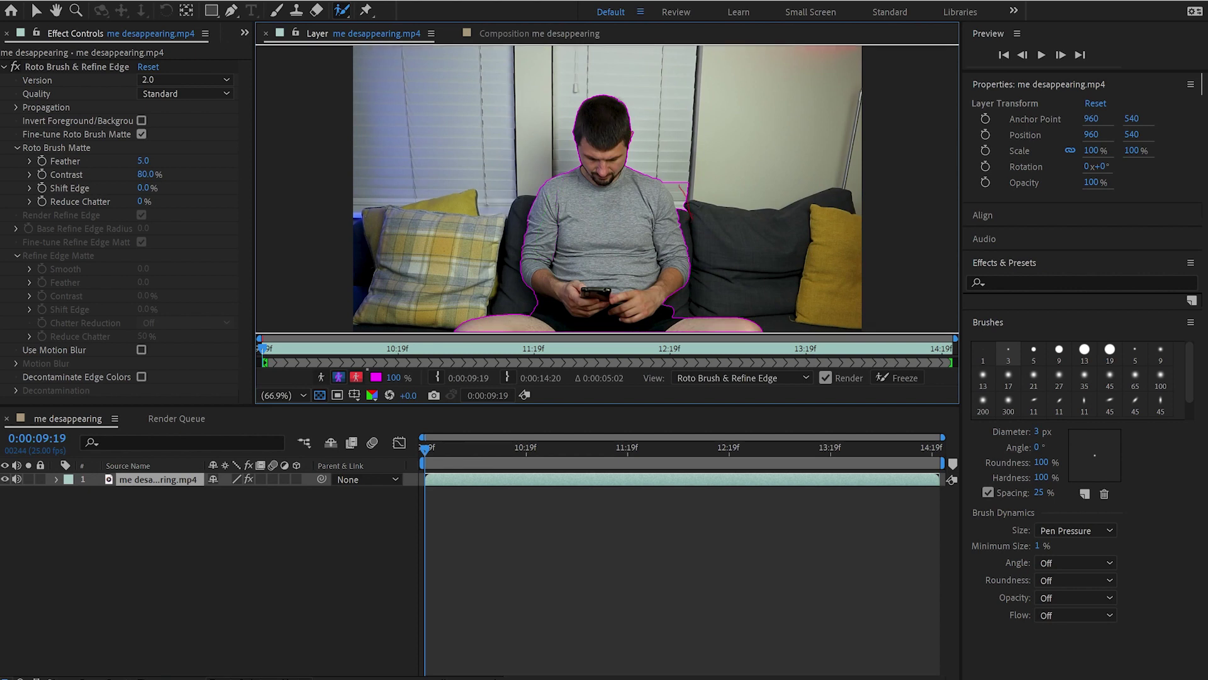
{"action": "left_click_drag", "start_coordinate": [685, 184], "coordinate": [675, 189]}
{"action": "key", "text": "space"}
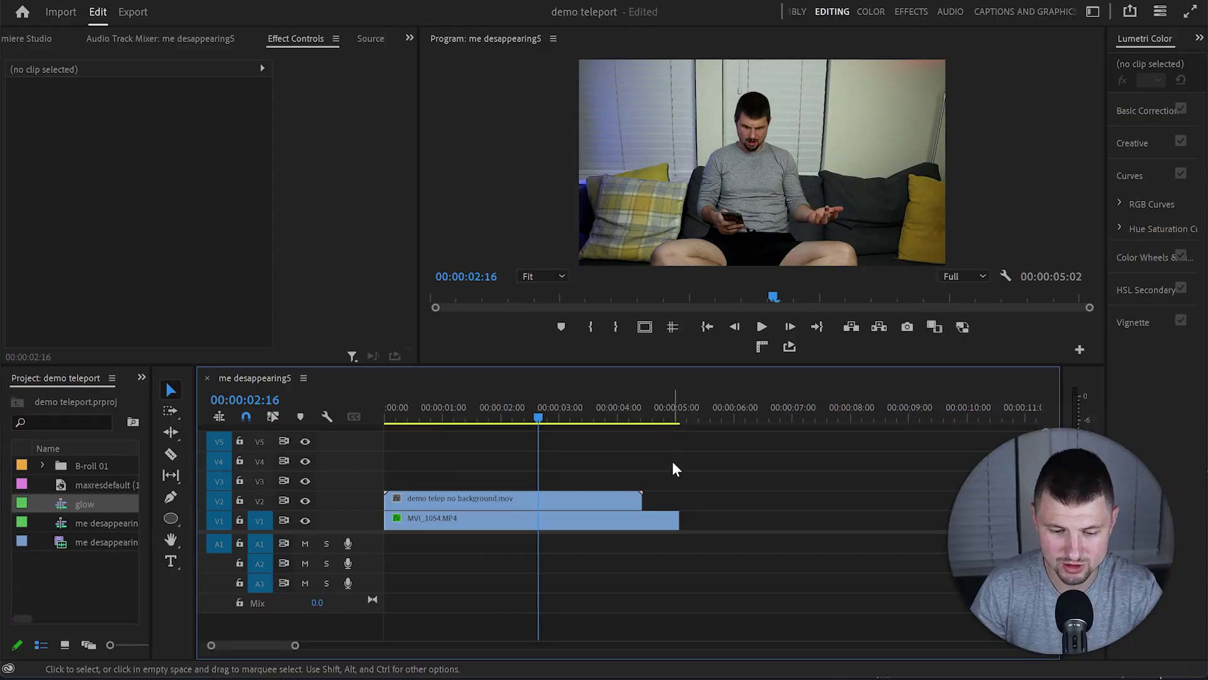
Step: At 00:00:01:17, draw a grey ellipse over the man's face with the Ellipse tool
{"action": "left_click", "coordinate": [485, 500]}
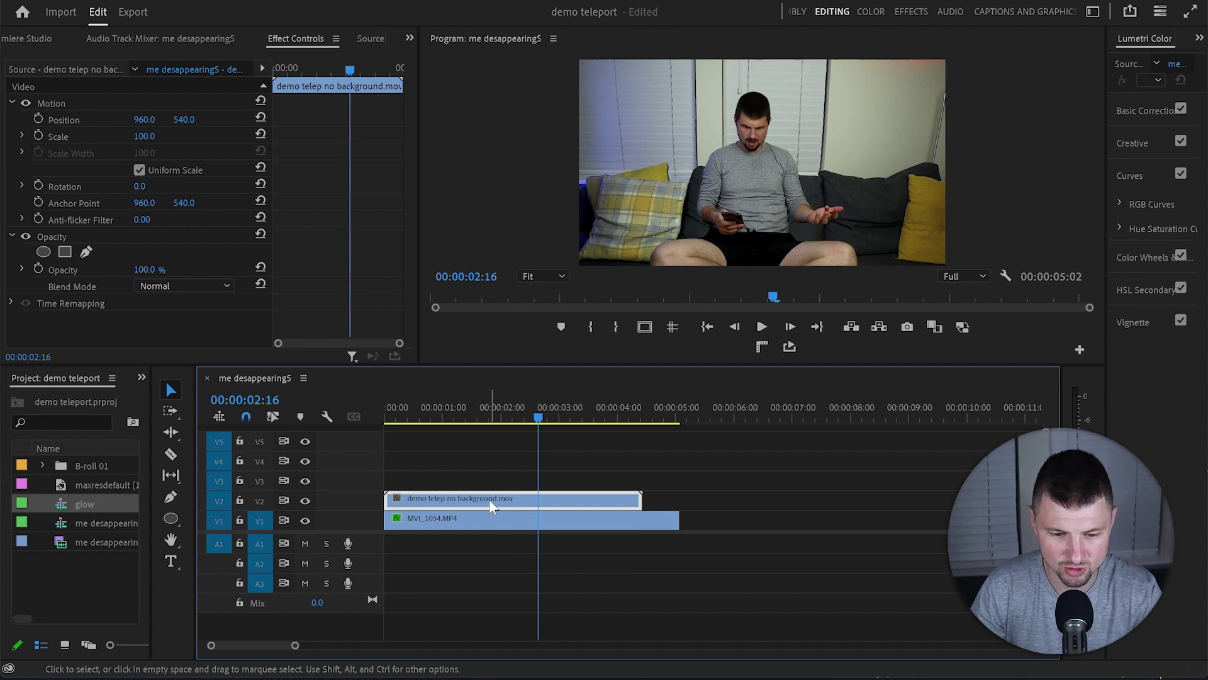
{"action": "left_click", "coordinate": [463, 521]}
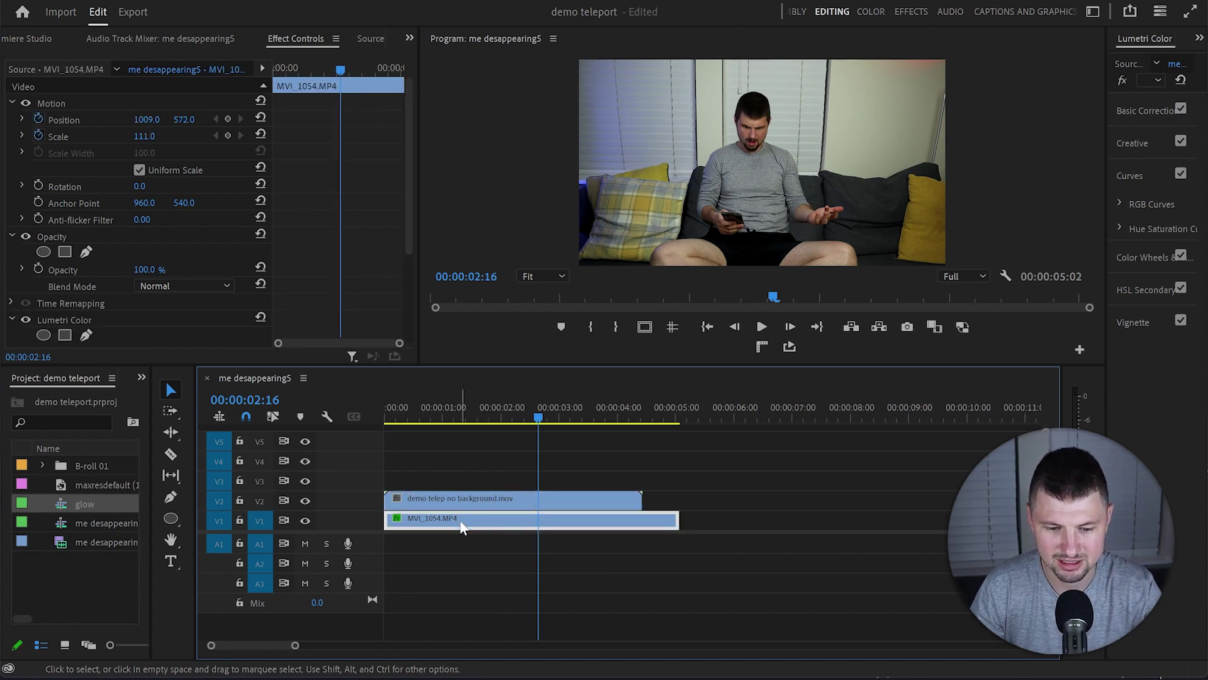
{"action": "left_click", "coordinate": [481, 412]}
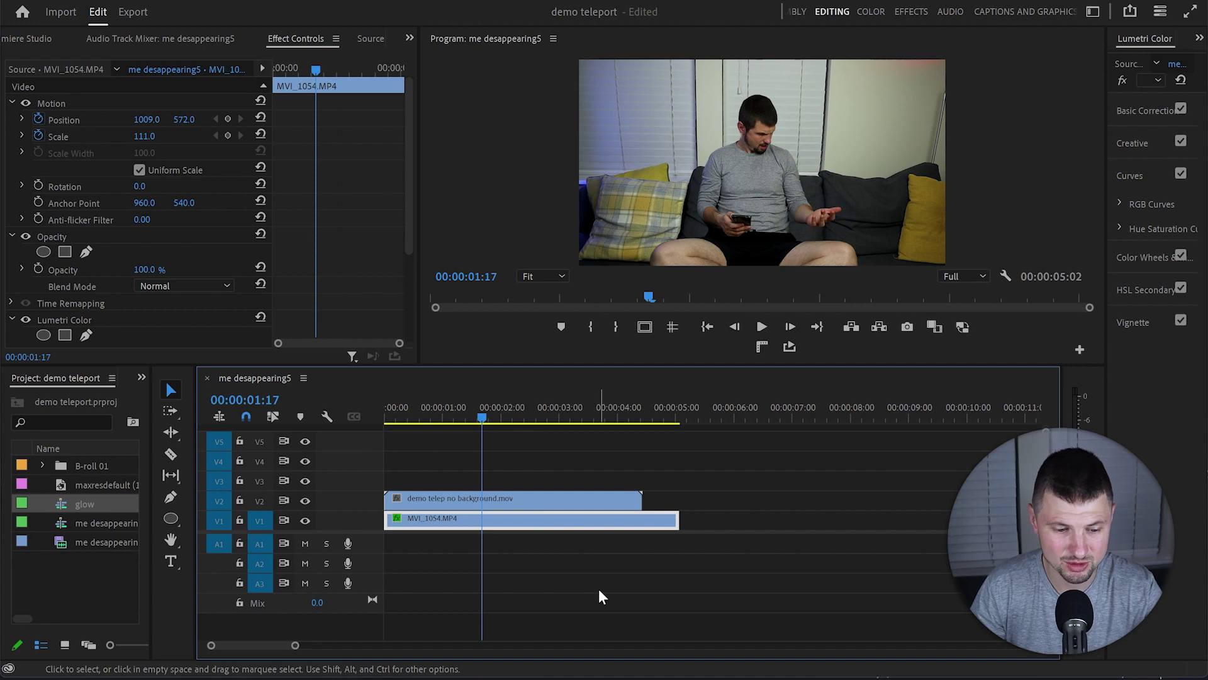
{"action": "left_click", "coordinate": [171, 522]}
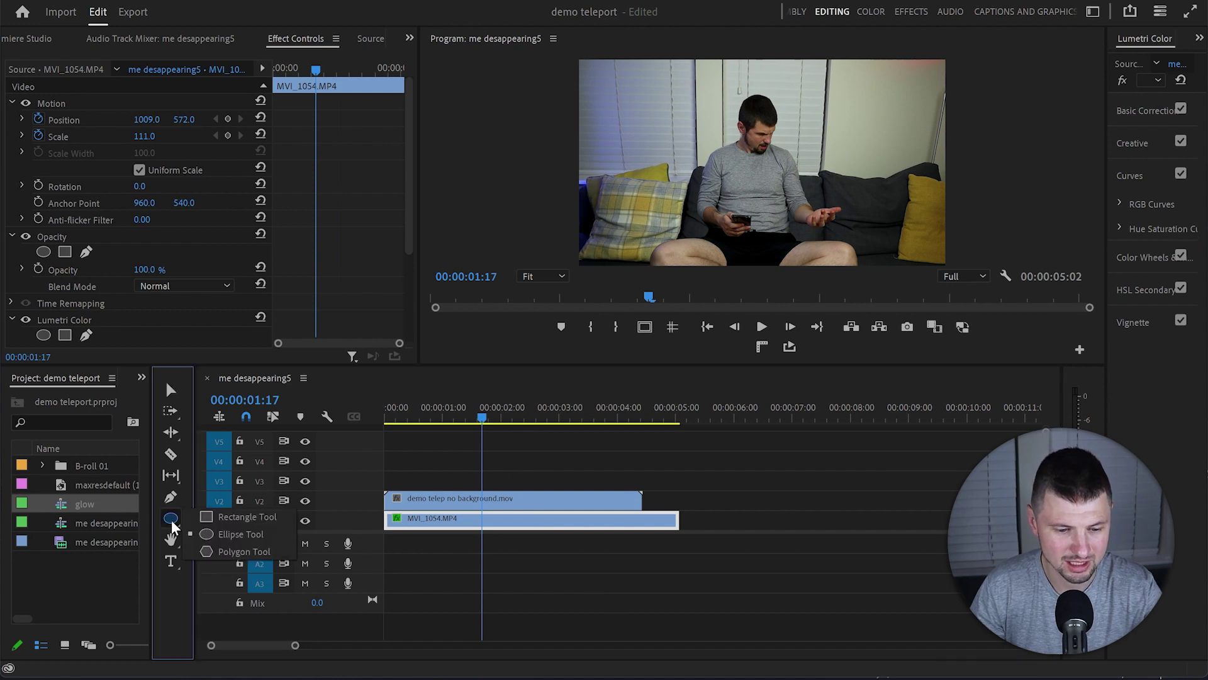
{"action": "left_click", "coordinate": [228, 530]}
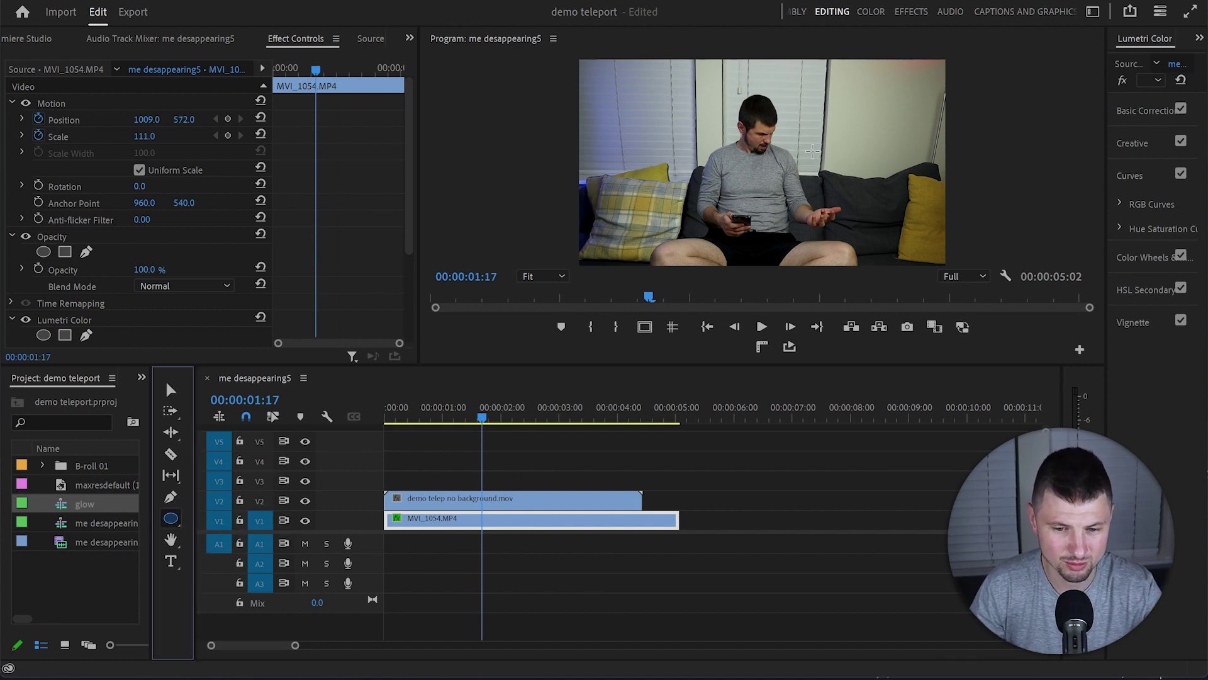
{"action": "left_click_drag", "start_coordinate": [703, 101], "coordinate": [826, 286]}
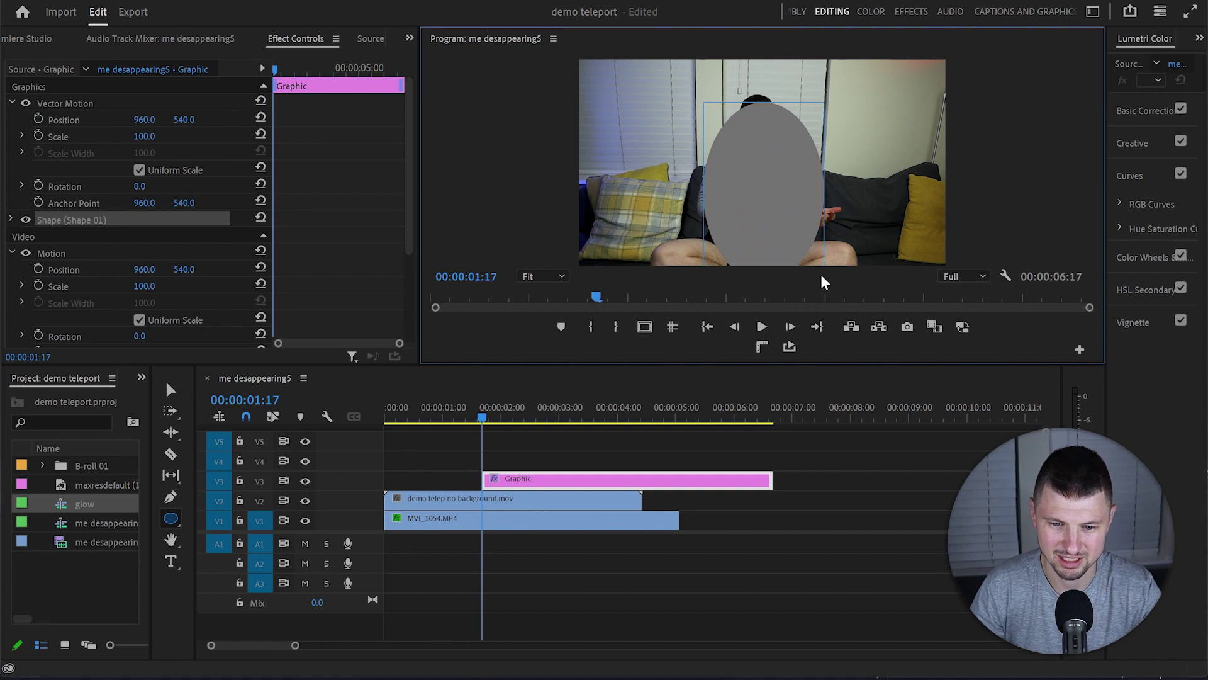
Step: Reshape the ellipse into a circle covering the man and fit the Graphic clip to 0–04:11
{"action": "key", "text": "v"}
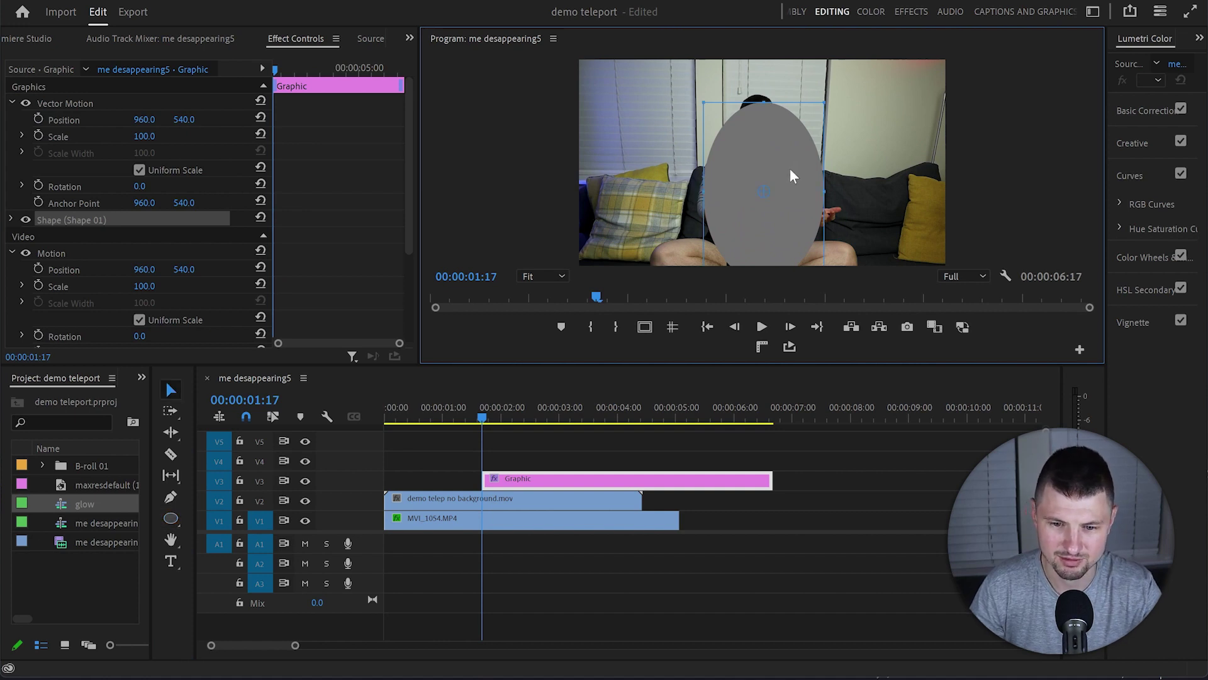
{"action": "mouse_move", "coordinate": [790, 168]}
{"action": "left_mouse_down"}
{"action": "mouse_move", "coordinate": [773, 160]}
{"action": "mouse_move", "coordinate": [784, 160]}
{"action": "left_mouse_up"}
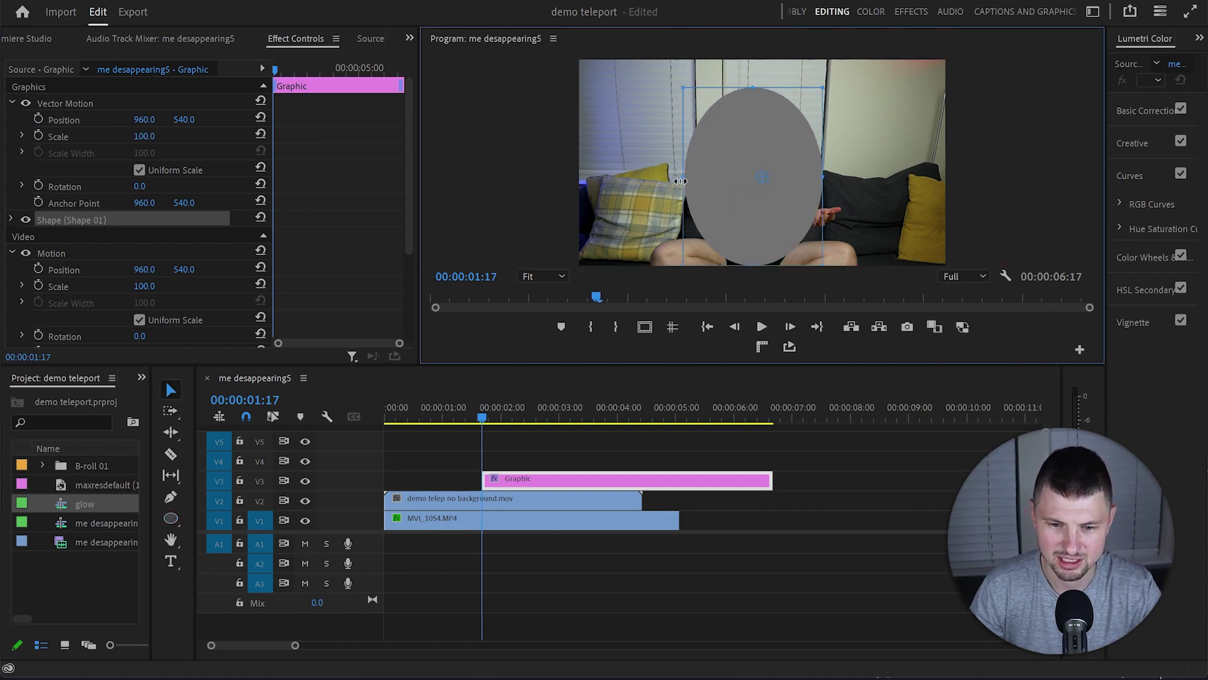
{"action": "left_click_drag", "start_coordinate": [680, 181], "coordinate": [672, 180]}
{"action": "left_click_drag", "start_coordinate": [813, 175], "coordinate": [851, 177]}
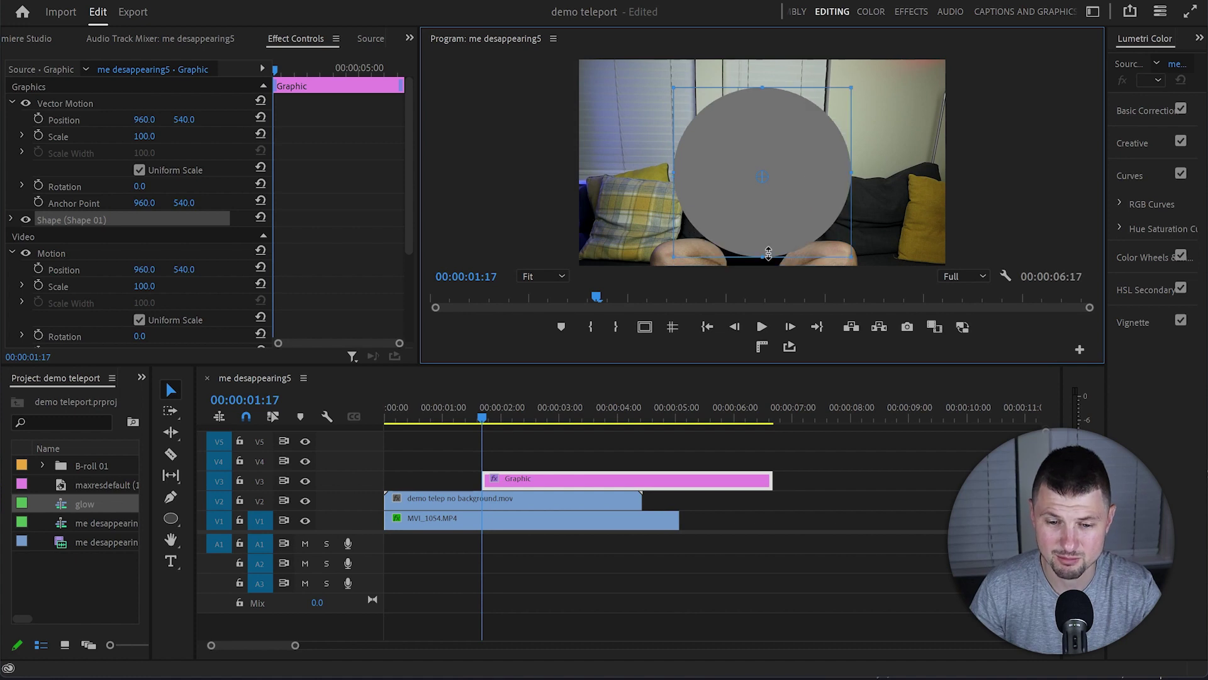
{"action": "left_click_drag", "start_coordinate": [766, 290], "coordinate": [766, 277]}
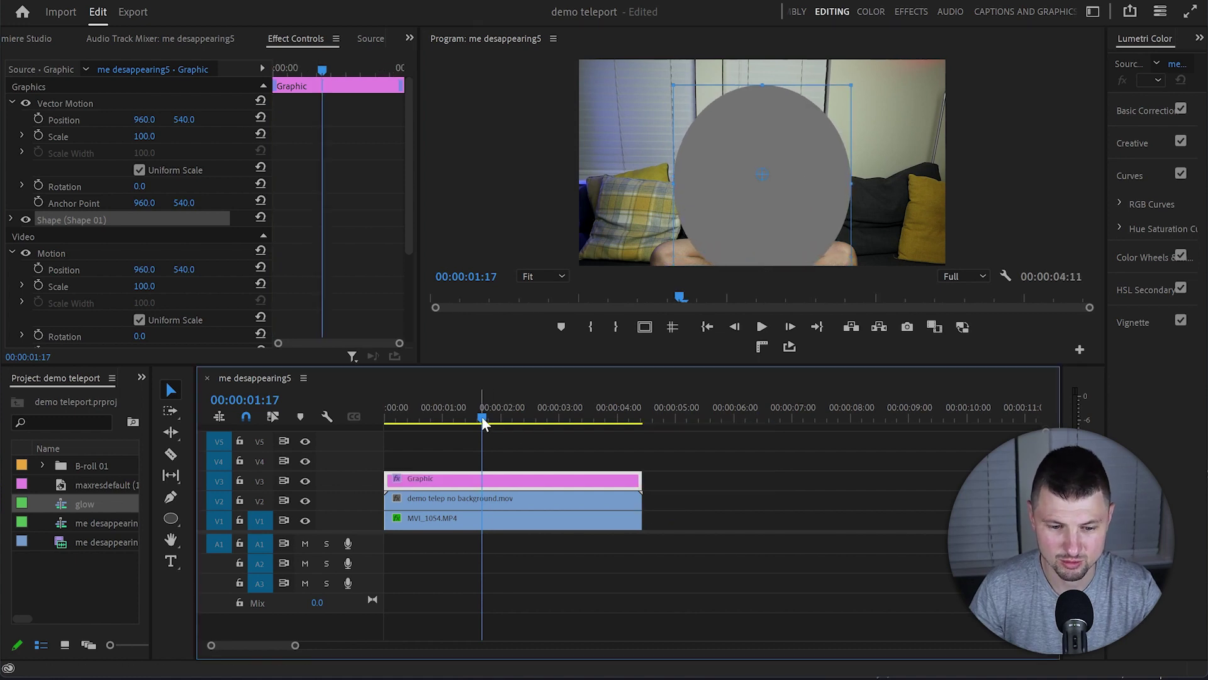
{"action": "left_click_drag", "start_coordinate": [481, 417], "coordinate": [326, 443]}
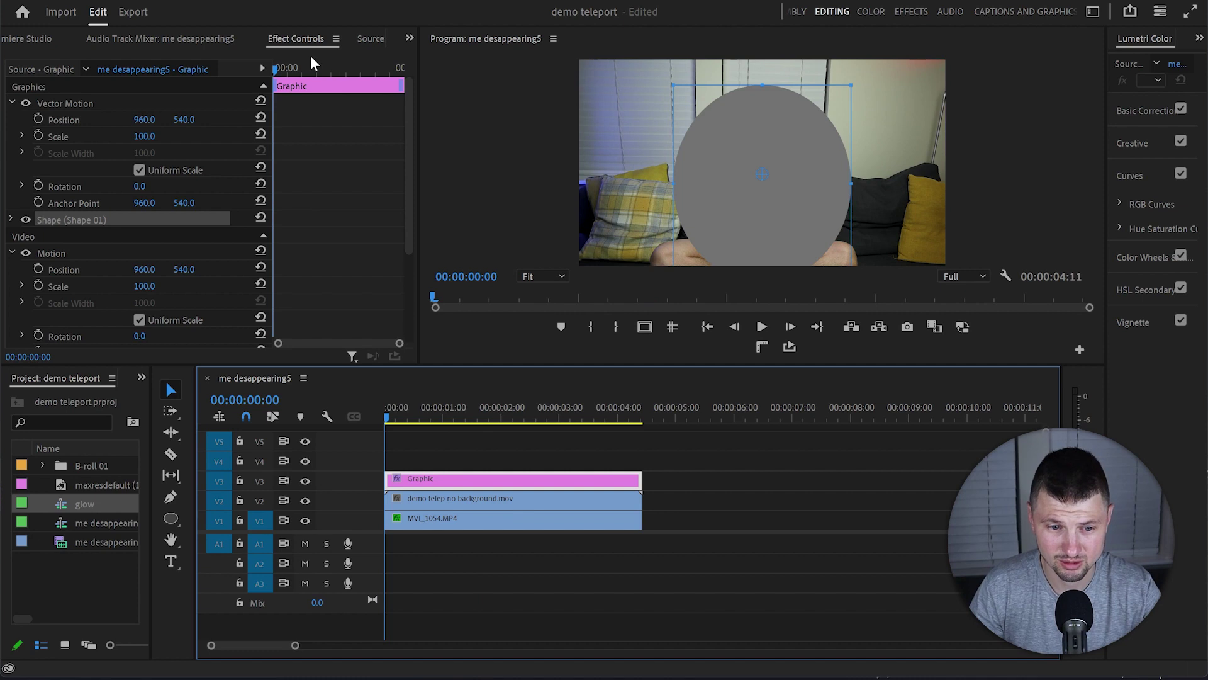
Step: Expand the circle's shape properties and re-centre its anchor point on the circle
{"action": "left_click", "coordinate": [11, 220]}
{"action": "scroll", "coordinate": [354, 267], "scroll_direction": "down", "scroll_amount": 5}
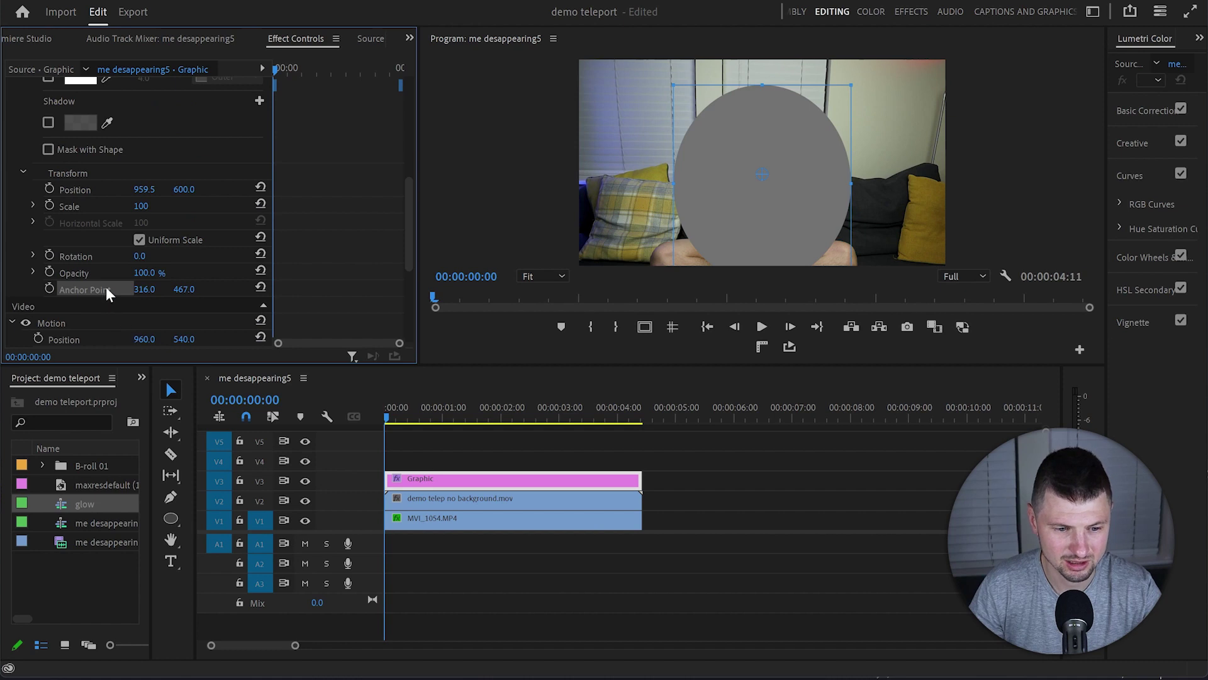
{"action": "left_click_drag", "start_coordinate": [762, 174], "coordinate": [791, 188]}
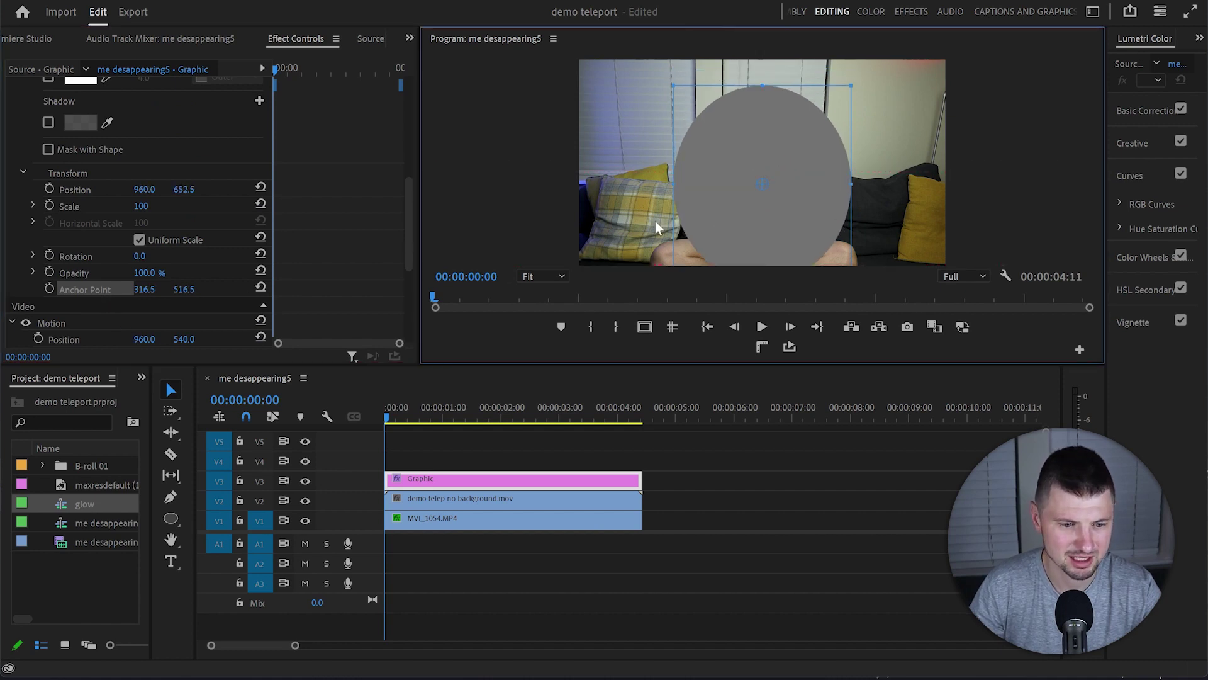
Step: Keyframe the circle's scale at the start, setting it to 18 and then zero
{"action": "left_click", "coordinate": [50, 205]}
{"action": "left_click", "coordinate": [141, 205]}
{"action": "type", "text": "18"}
{"action": "key", "text": "Return"}
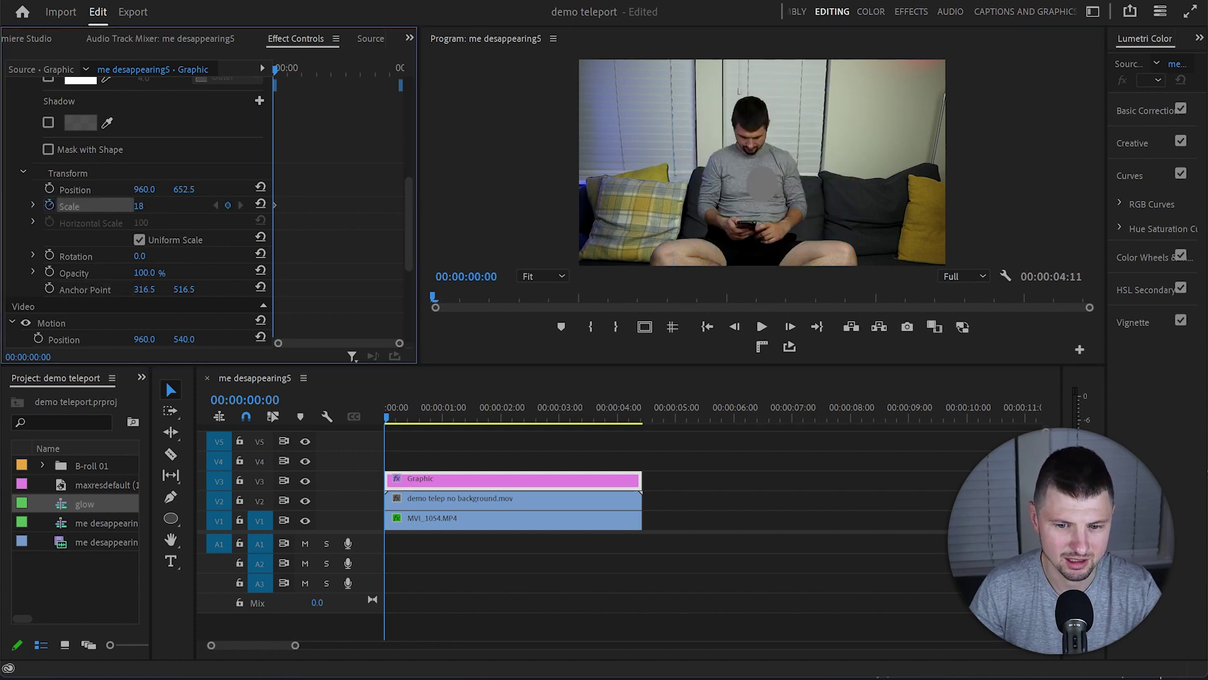
{"action": "left_click_drag", "start_coordinate": [138, 206], "coordinate": [126, 206]}
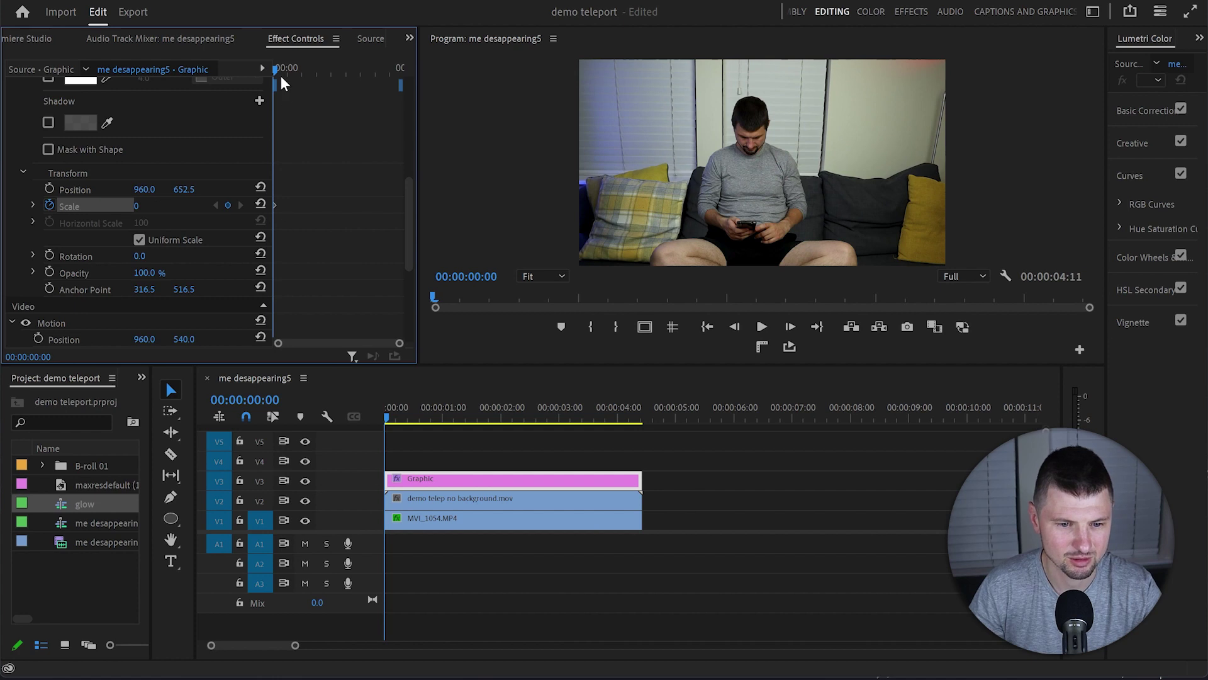
Step: At 00:00:04:05, grow the circle to scale 152 to fill the frame, easing both keyframes
{"action": "left_click_drag", "start_coordinate": [277, 68], "coordinate": [399, 103]}
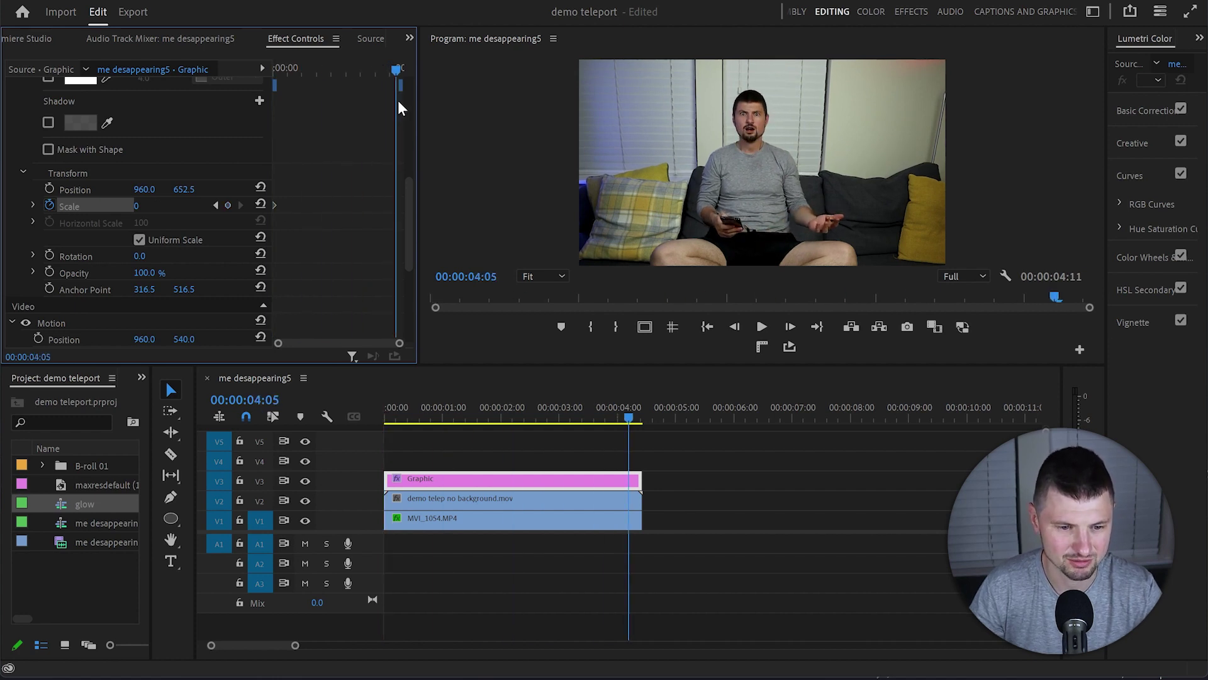
{"action": "left_click_drag", "start_coordinate": [139, 207], "coordinate": [234, 207]}
{"action": "left_click_drag", "start_coordinate": [360, 188], "coordinate": [374, 185]}
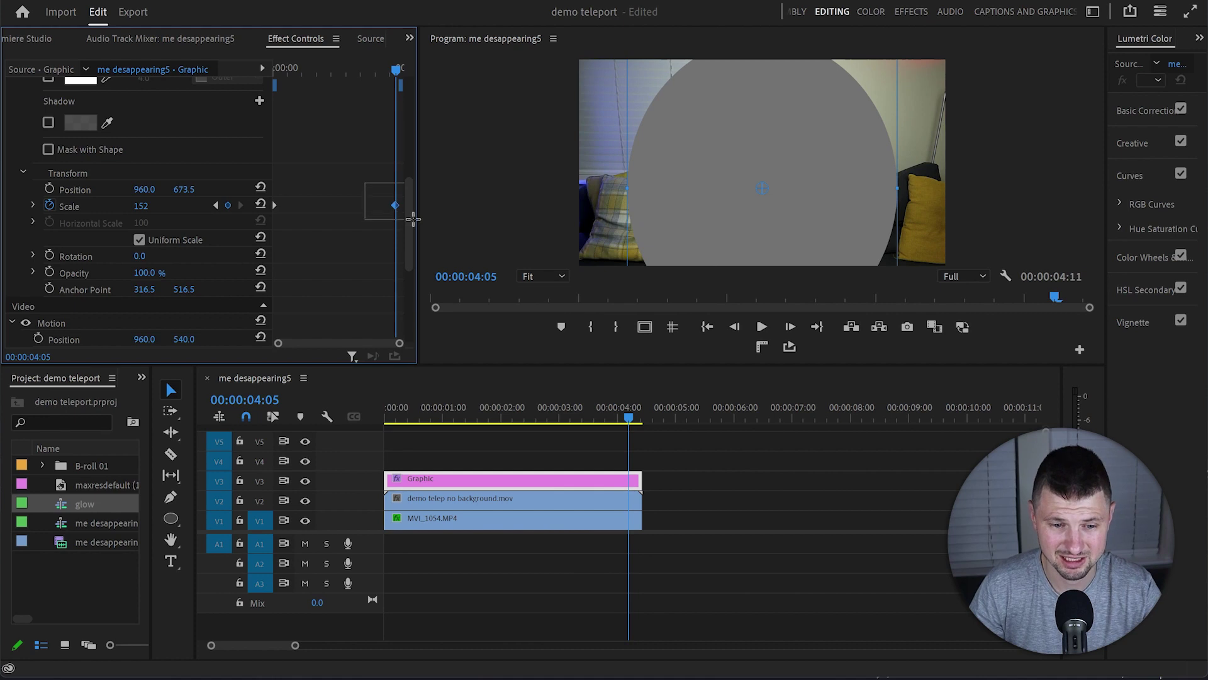
{"action": "right_click", "coordinate": [395, 205]}
{"action": "left_click", "coordinate": [475, 449]}
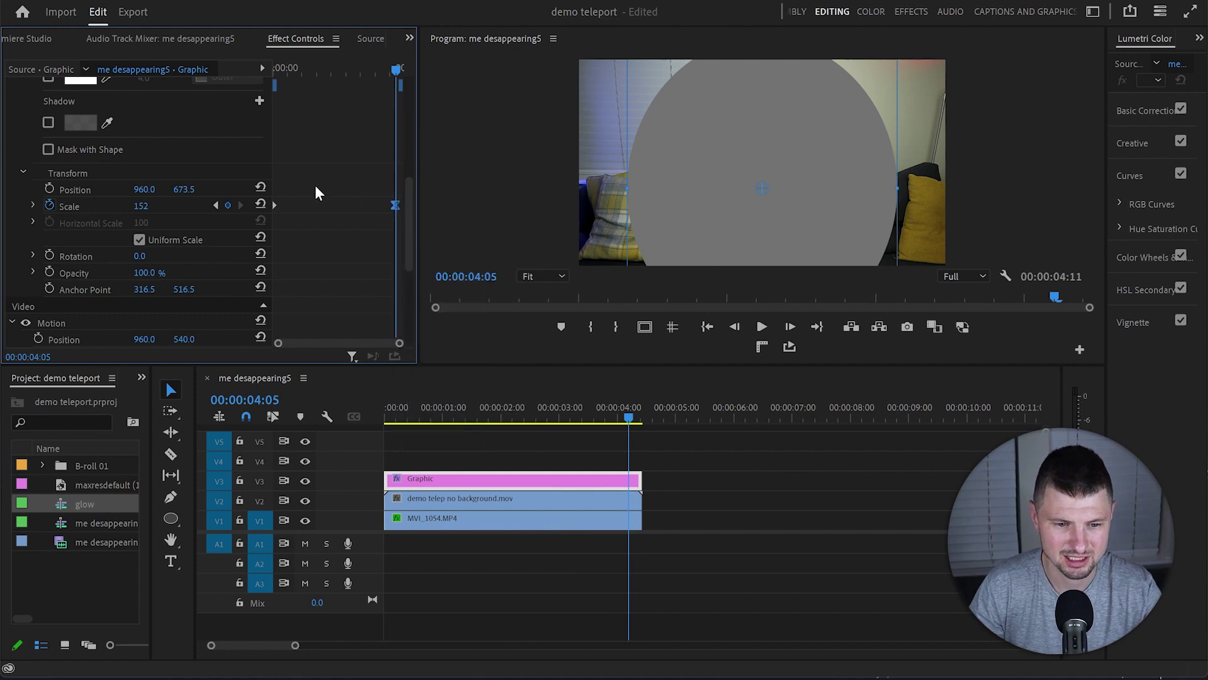
{"action": "right_click", "coordinate": [276, 206]}
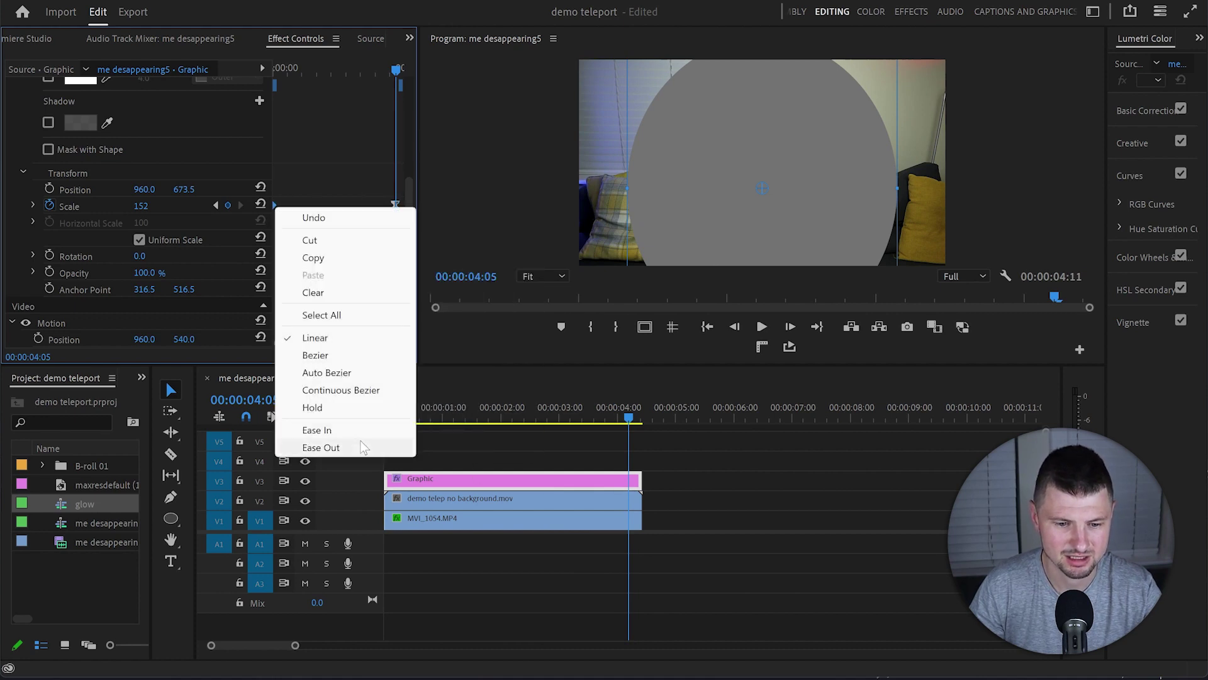
{"action": "left_click", "coordinate": [321, 448]}
Step: Play back the growing circle animation from the sequence start
{"action": "left_click", "coordinate": [744, 561]}
{"action": "key", "text": "Home"}
{"action": "key", "text": "space"}
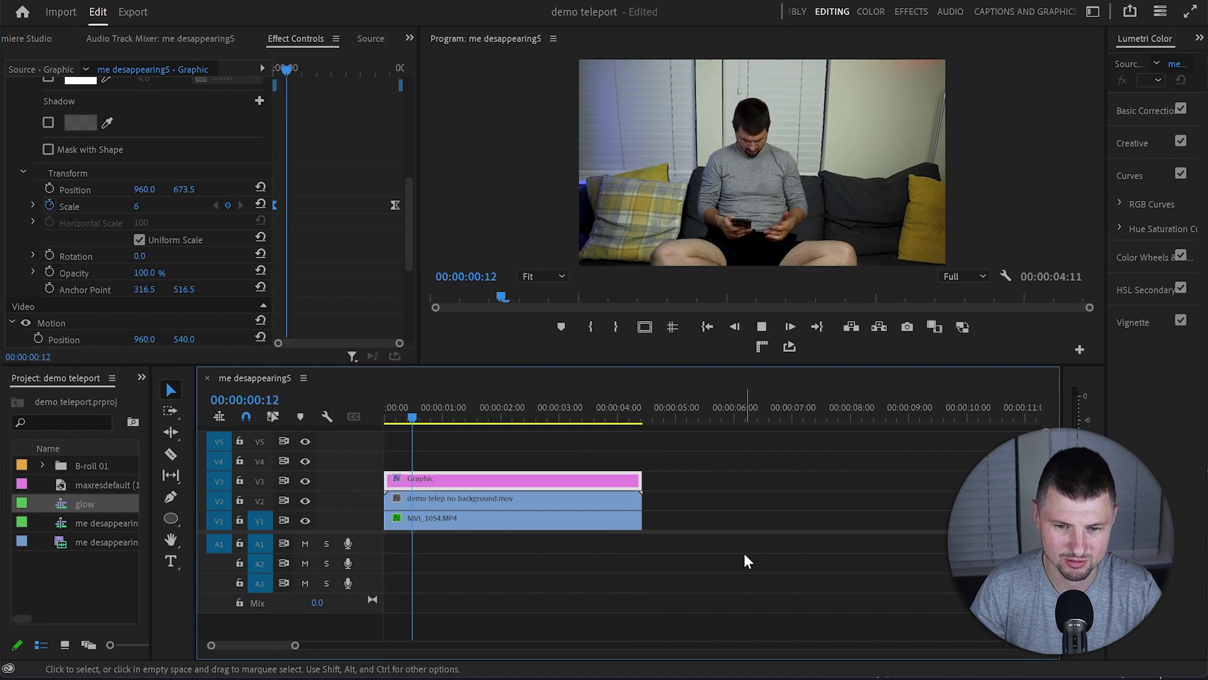
{"action": "key", "text": "space"}
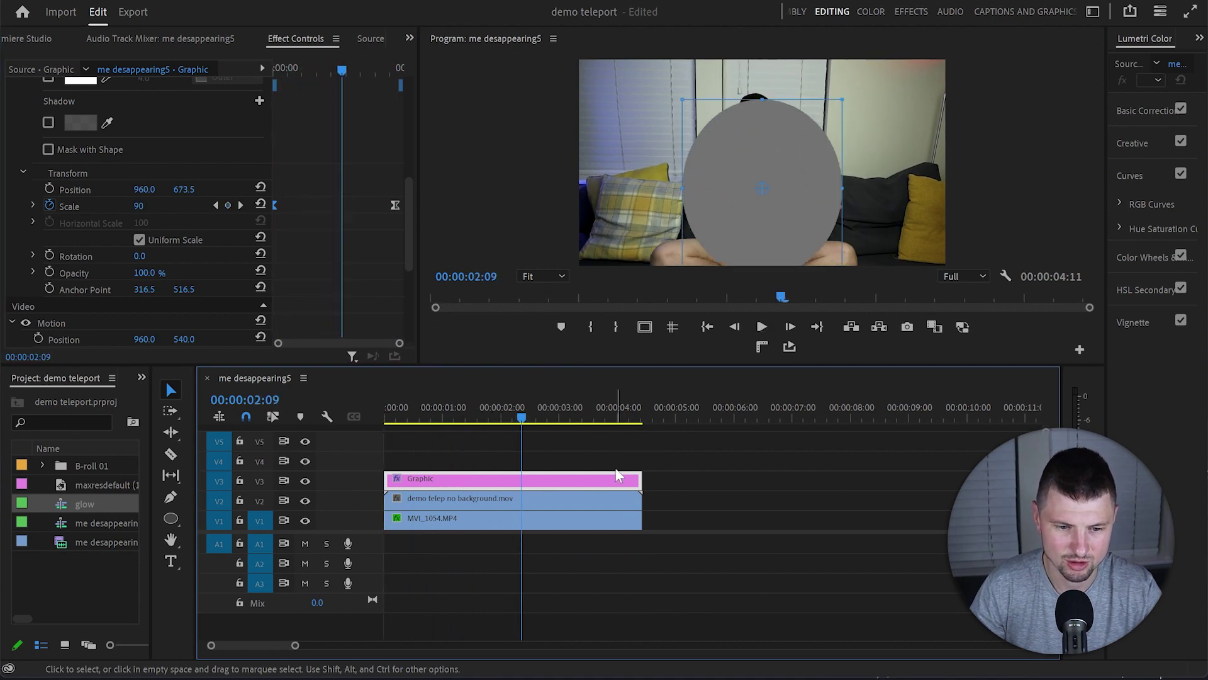
{"action": "scroll", "coordinate": [378, 314], "scroll_direction": "down", "scroll_amount": 6}
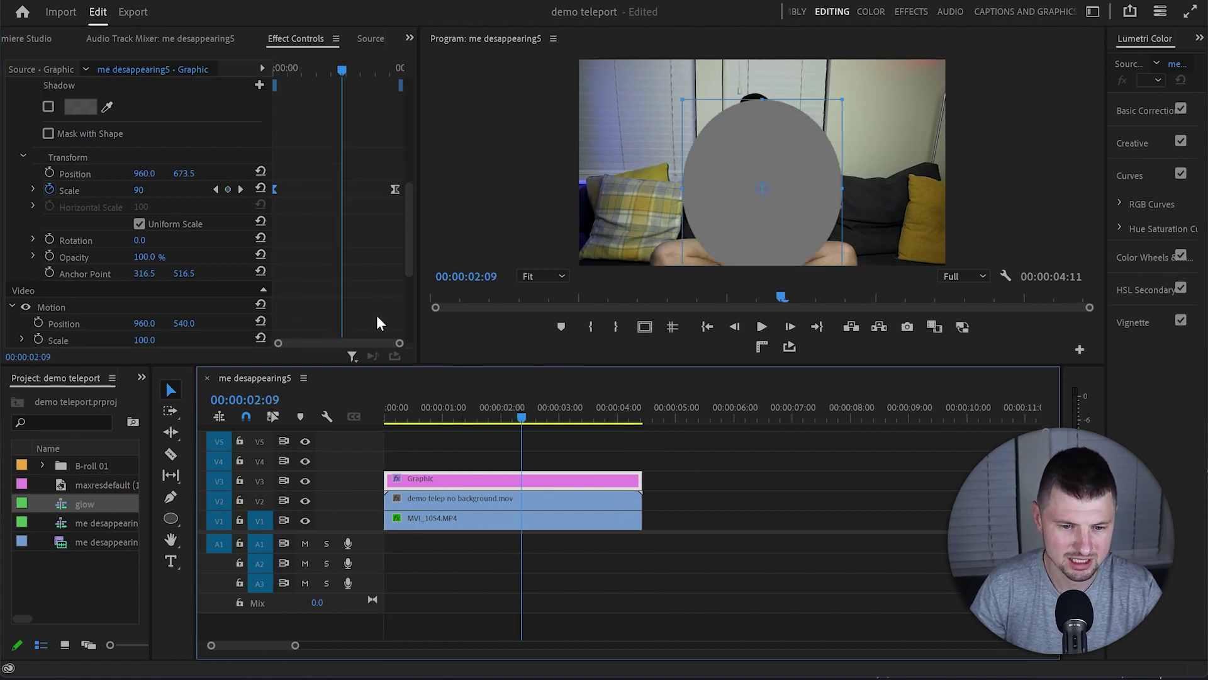
Step: Find Track Matte Key in Effects and apply it to the V2 demo telep clip
{"action": "left_click", "coordinate": [142, 378]}
{"action": "left_click", "coordinate": [159, 409]}
{"action": "left_click", "coordinate": [73, 398]}
{"action": "type", "text": "tra"}
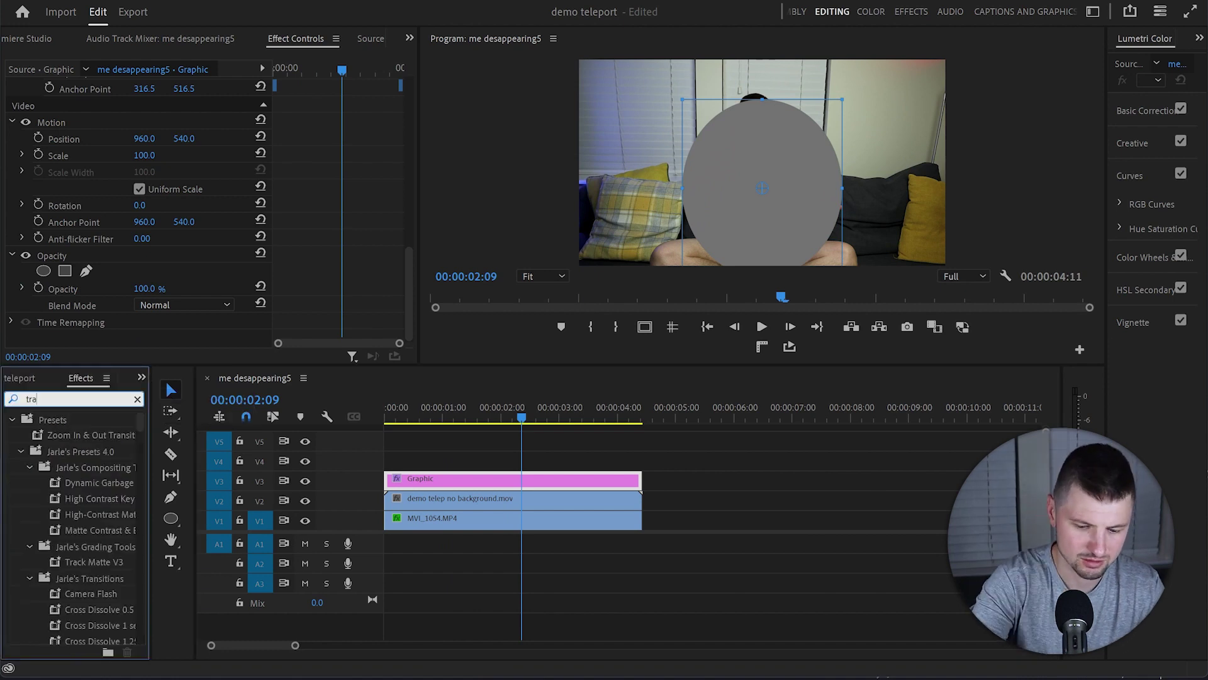
{"action": "type", "text": "ck matte"}
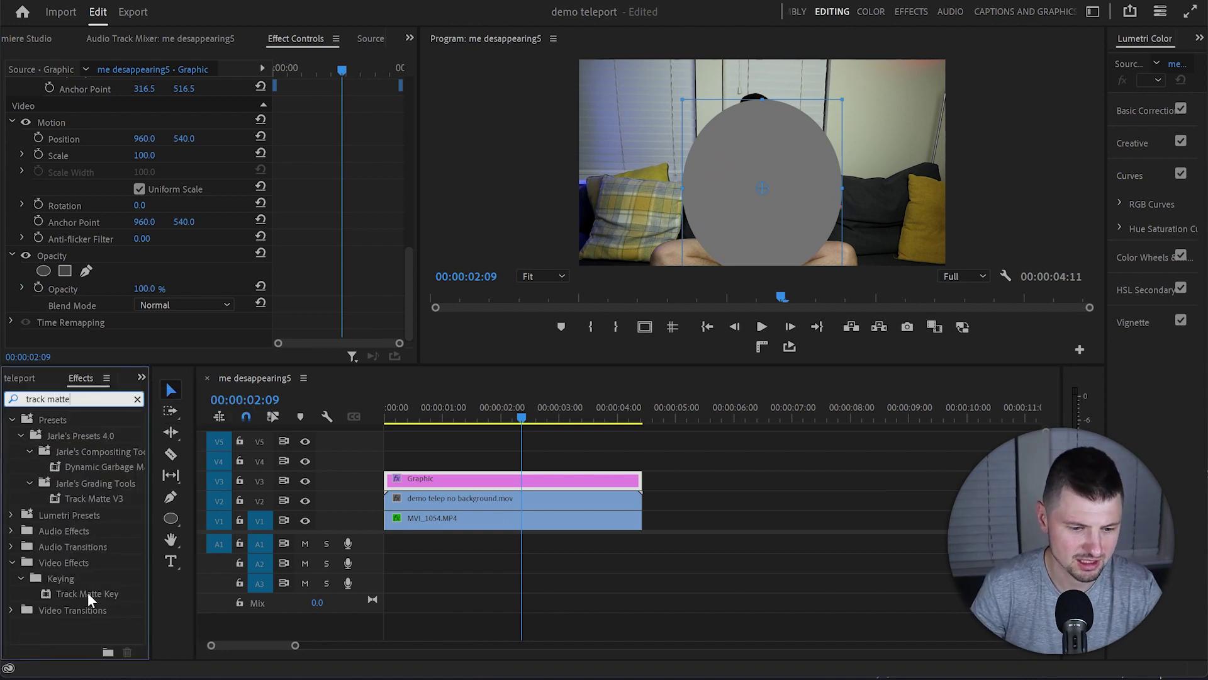
{"action": "left_click_drag", "start_coordinate": [88, 599], "coordinate": [506, 500]}
Step: Set the matte to Video 3, enable Reverse, and preview from the sequence start
{"action": "scroll", "coordinate": [340, 213], "scroll_direction": "down", "scroll_amount": 3}
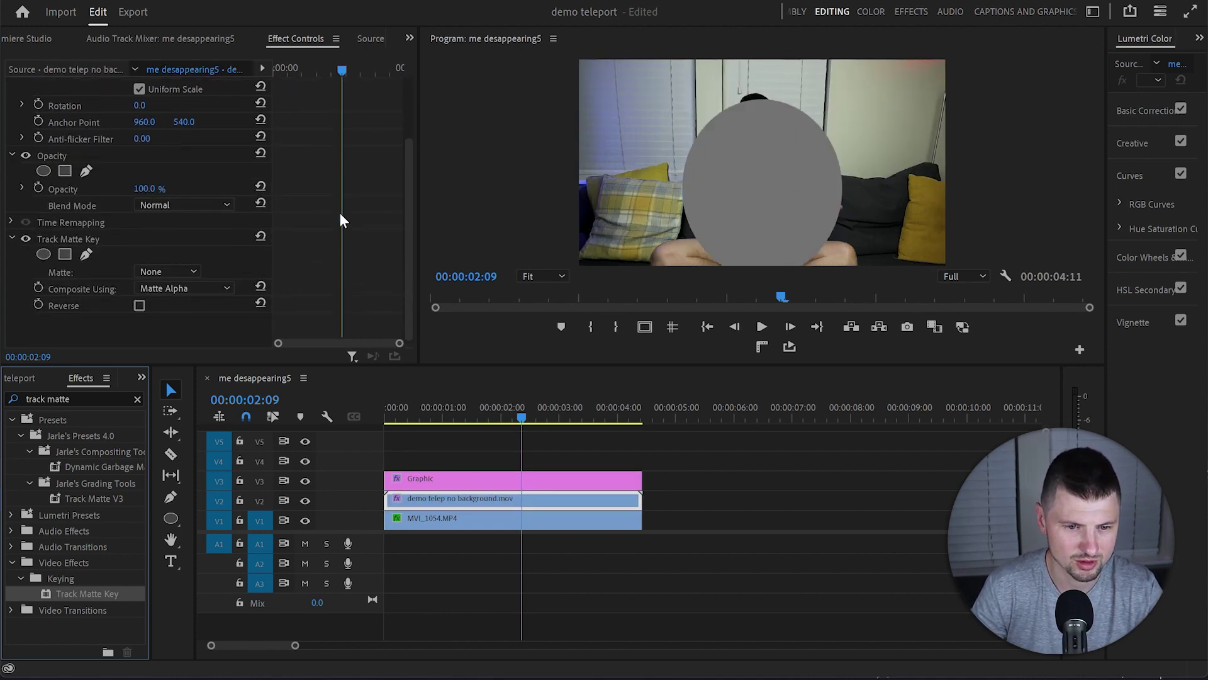
{"action": "left_click", "coordinate": [158, 272]}
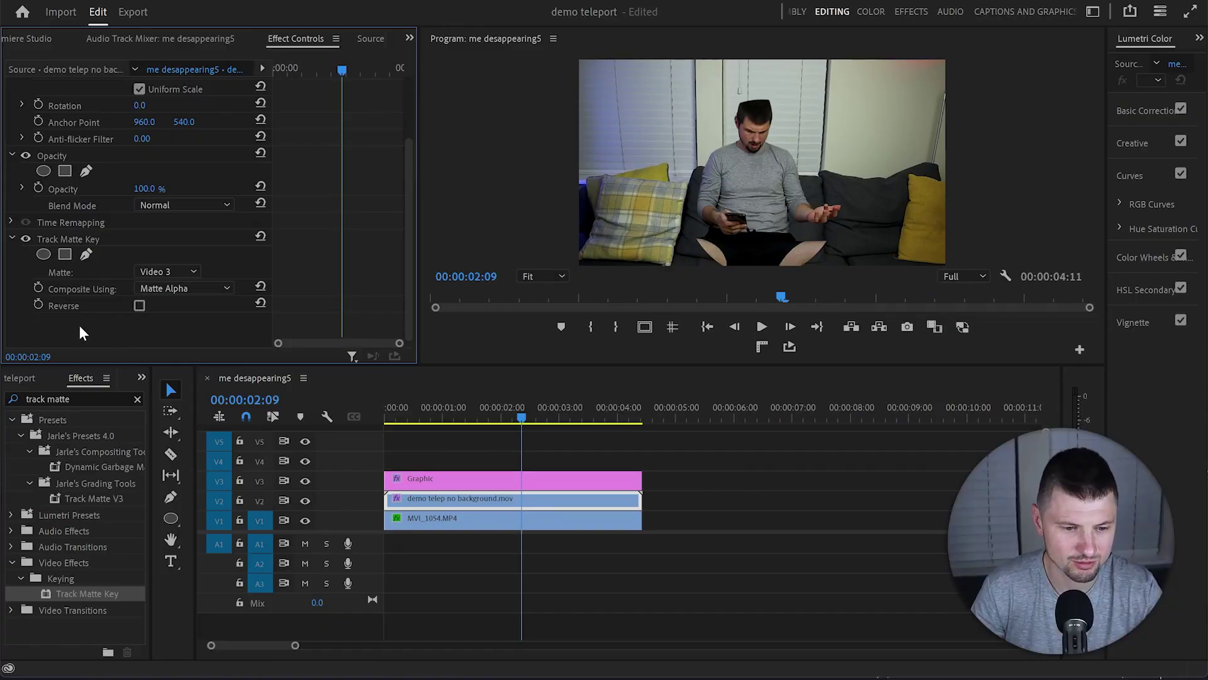
{"action": "left_click", "coordinate": [138, 306]}
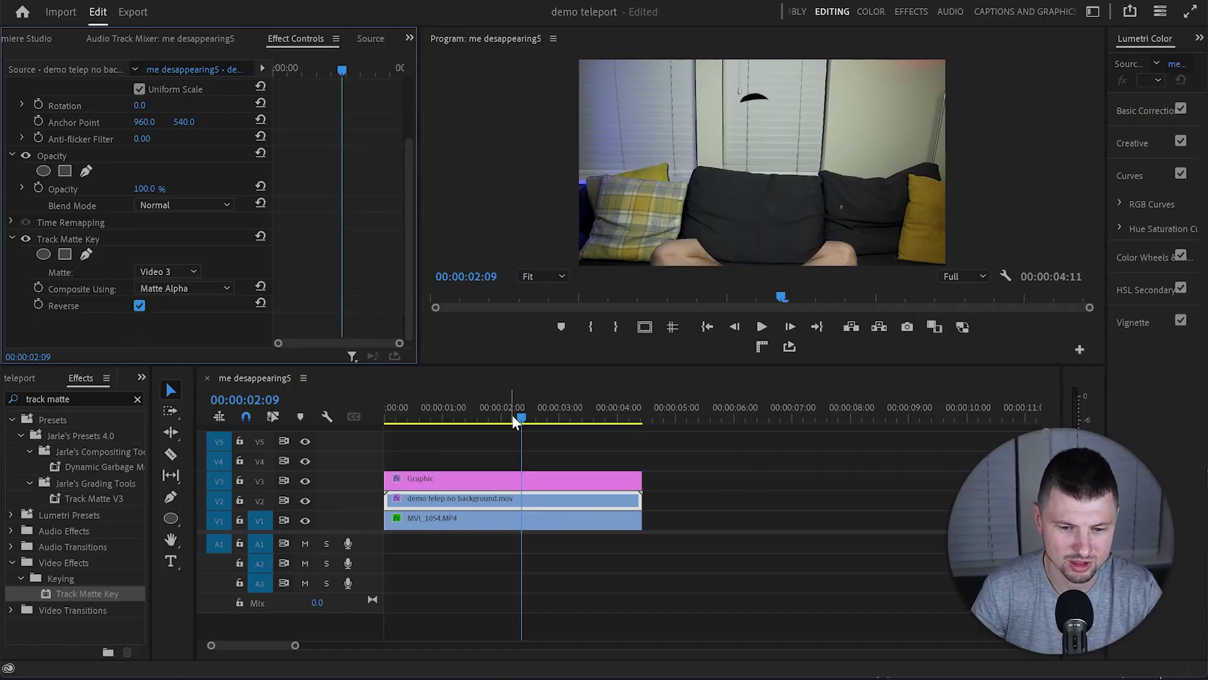
{"action": "left_click_drag", "start_coordinate": [512, 414], "coordinate": [388, 419]}
{"action": "key", "text": "space"}
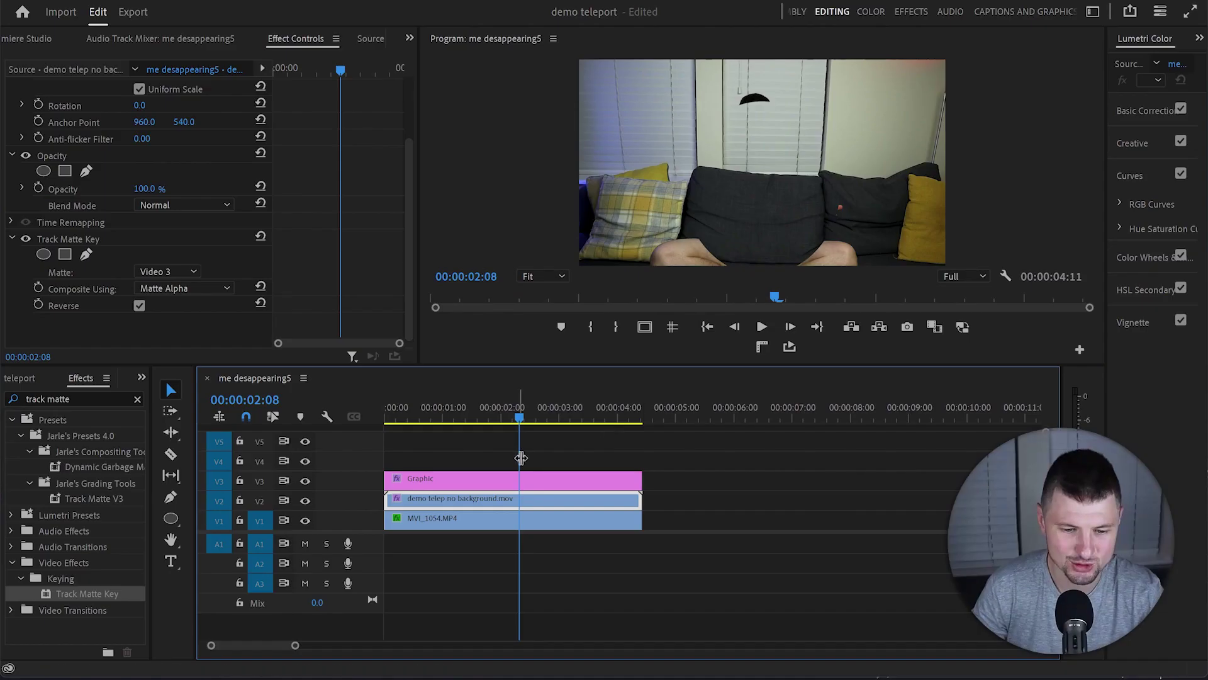
Step: Find Turbulent Displace in Effects and apply it to the Graphic circle clip
{"action": "left_click", "coordinate": [137, 399]}
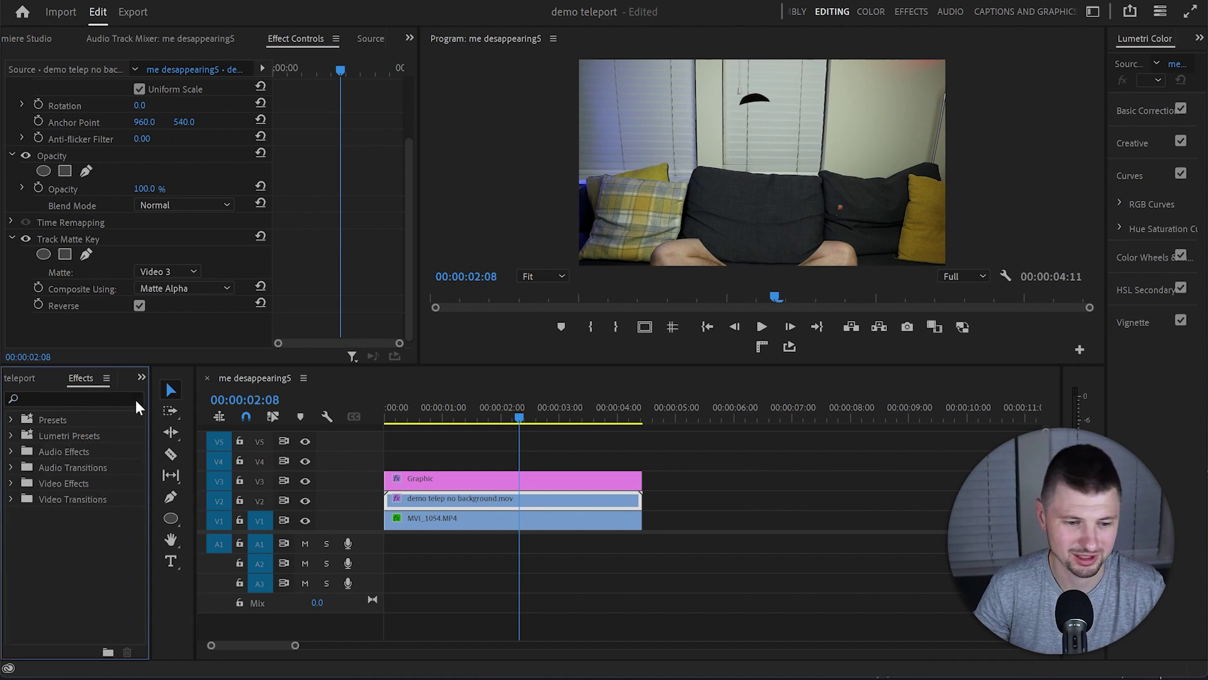
{"action": "left_click", "coordinate": [104, 400]}
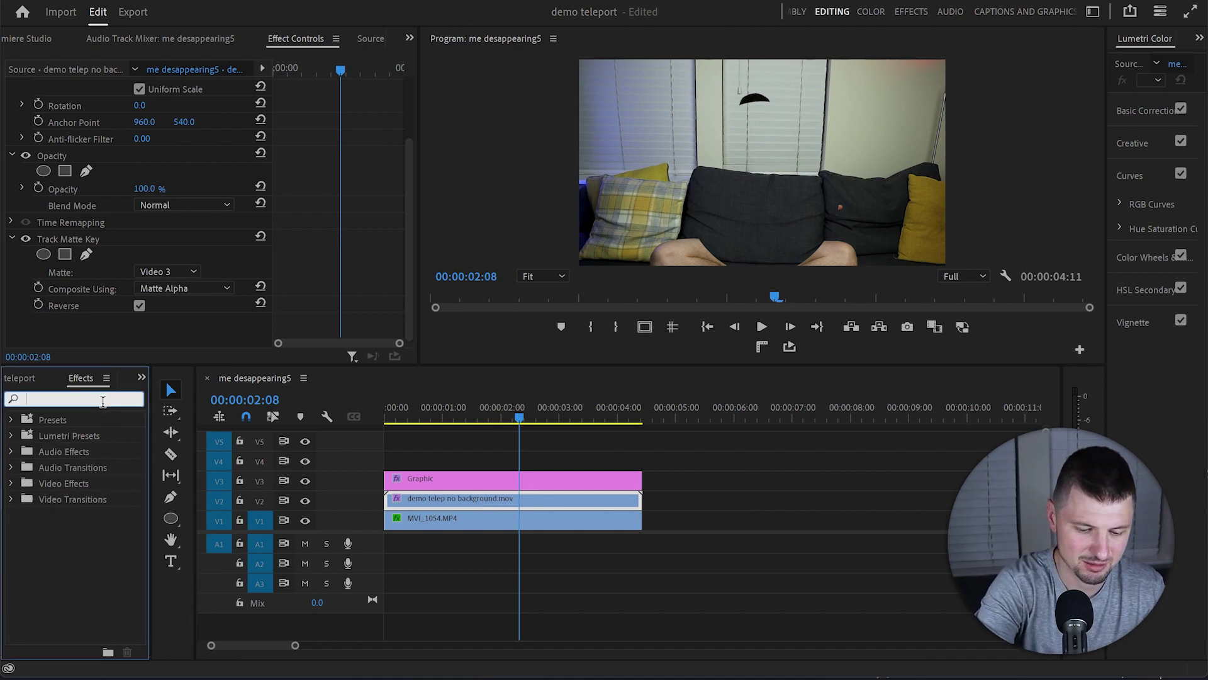
{"action": "type", "text": "turbulent"}
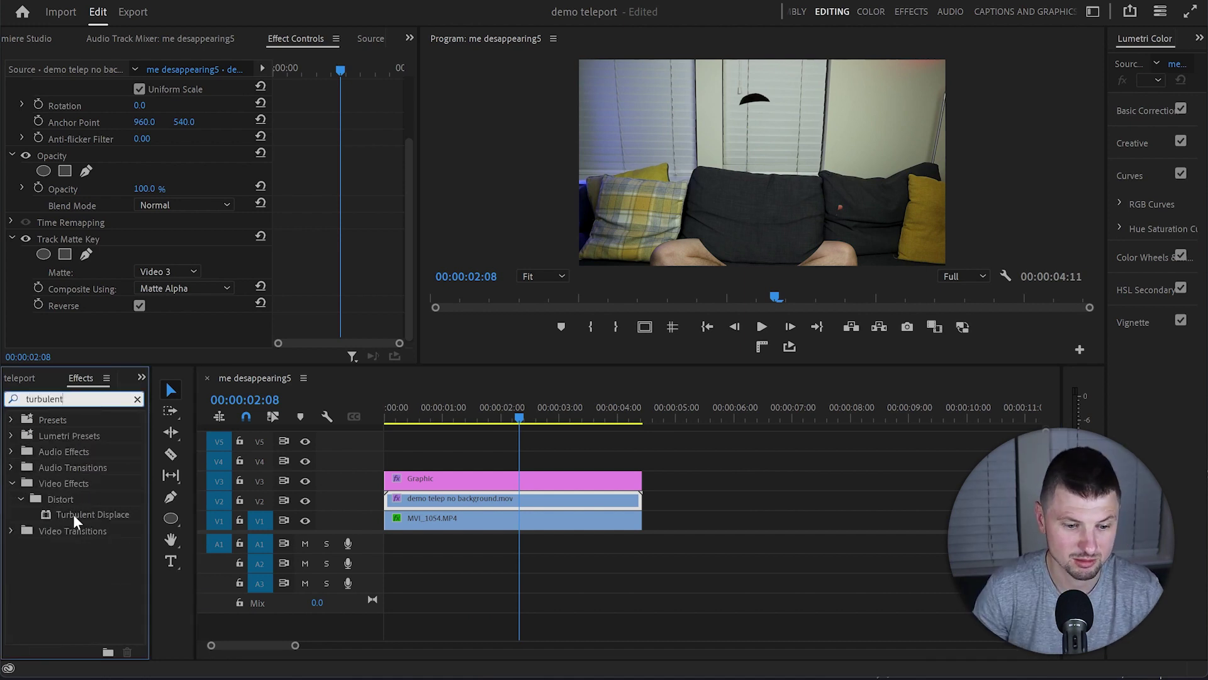
{"action": "left_click_drag", "start_coordinate": [76, 515], "coordinate": [503, 481]}
Step: At the sequence start, set Turbulent Displace Amount to 128 and Size to 10
{"action": "left_click_drag", "start_coordinate": [459, 417], "coordinate": [341, 441]}
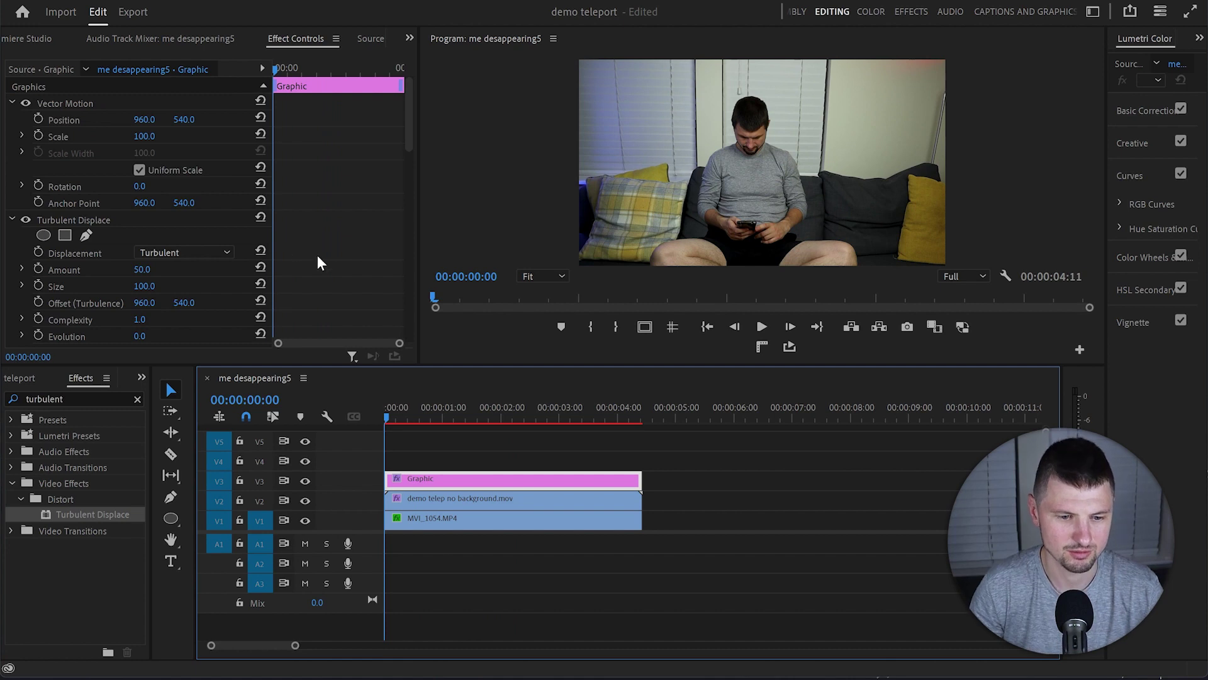
{"action": "scroll", "coordinate": [317, 255], "scroll_direction": "down", "scroll_amount": 2}
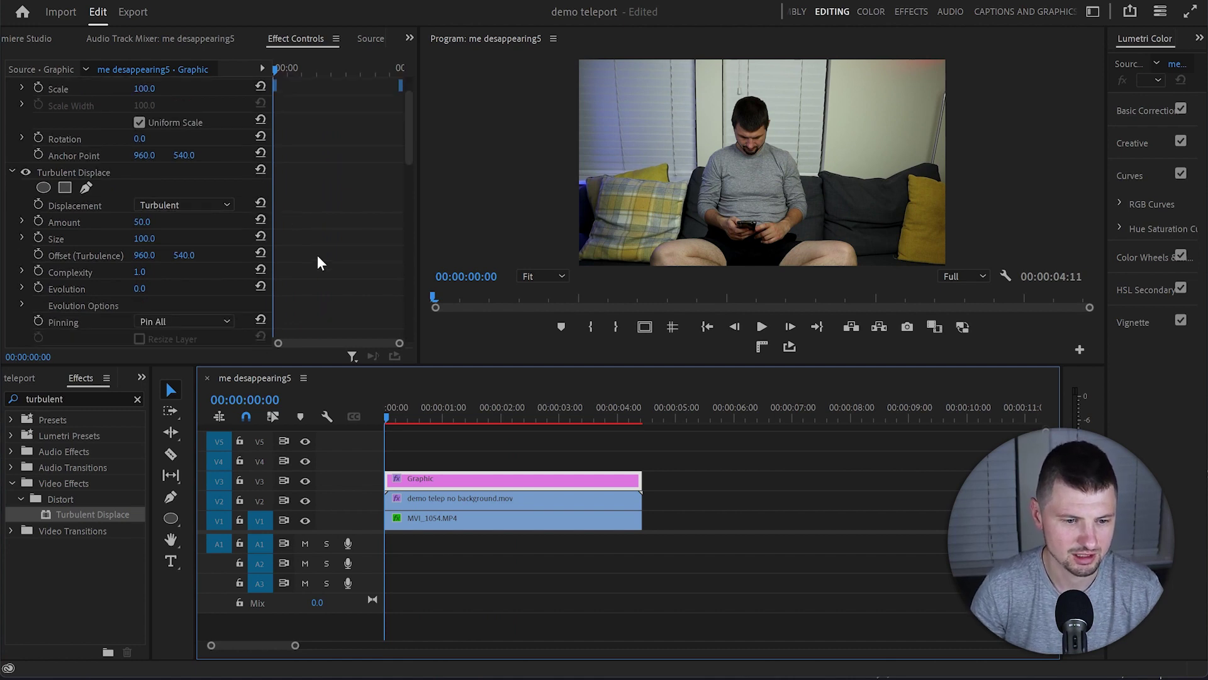
{"action": "left_click", "coordinate": [141, 223]}
{"action": "type", "text": "128"}
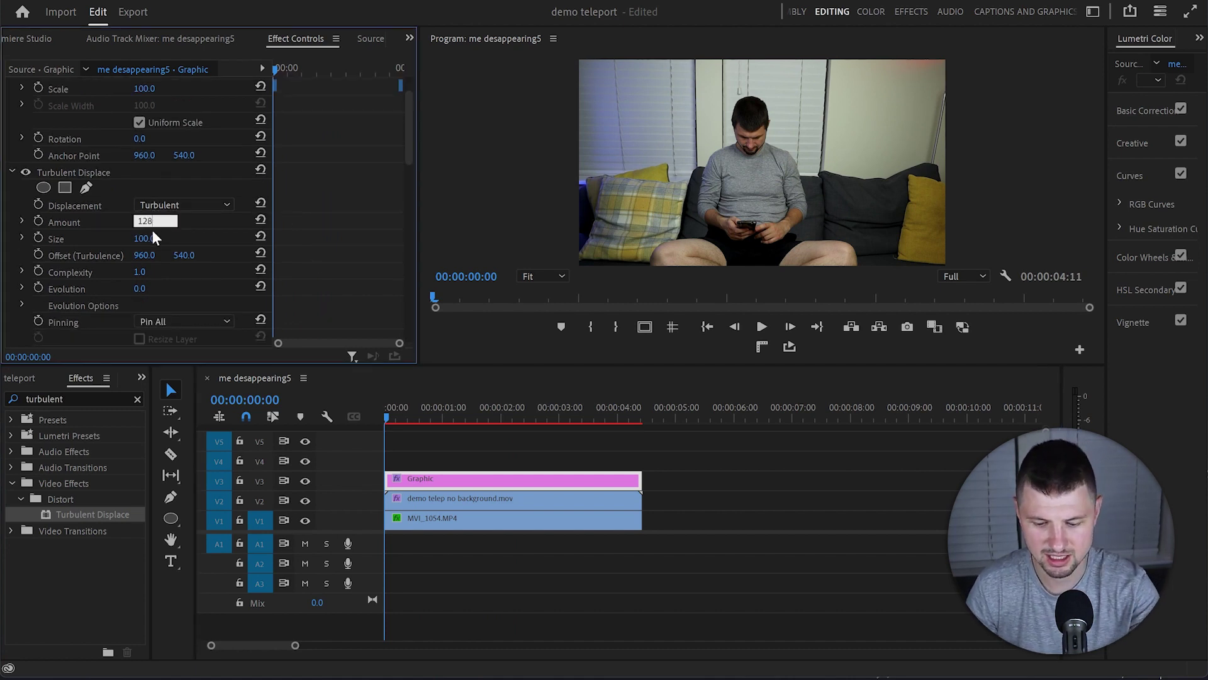
{"action": "key", "text": "Return"}
{"action": "left_click", "coordinate": [154, 237]}
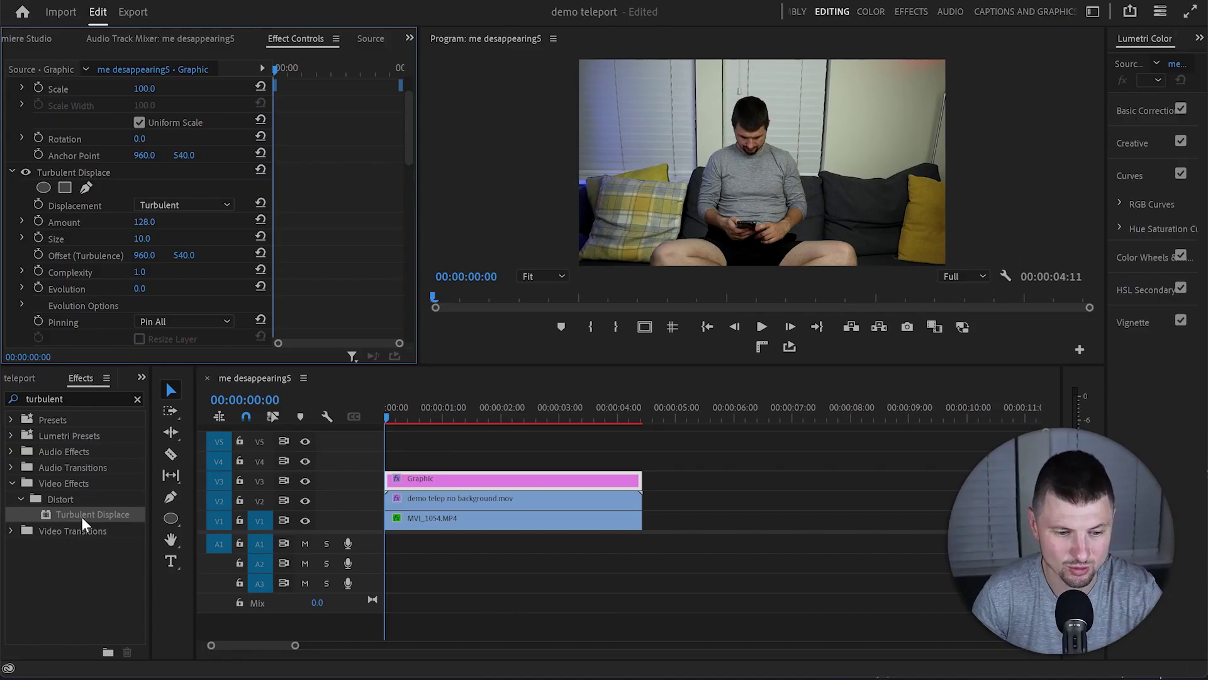
Step: Re-apply Turbulent Displace and keyframe Amount at 188 and Evolution at the first frame
{"action": "left_click_drag", "start_coordinate": [82, 515], "coordinate": [115, 155]}
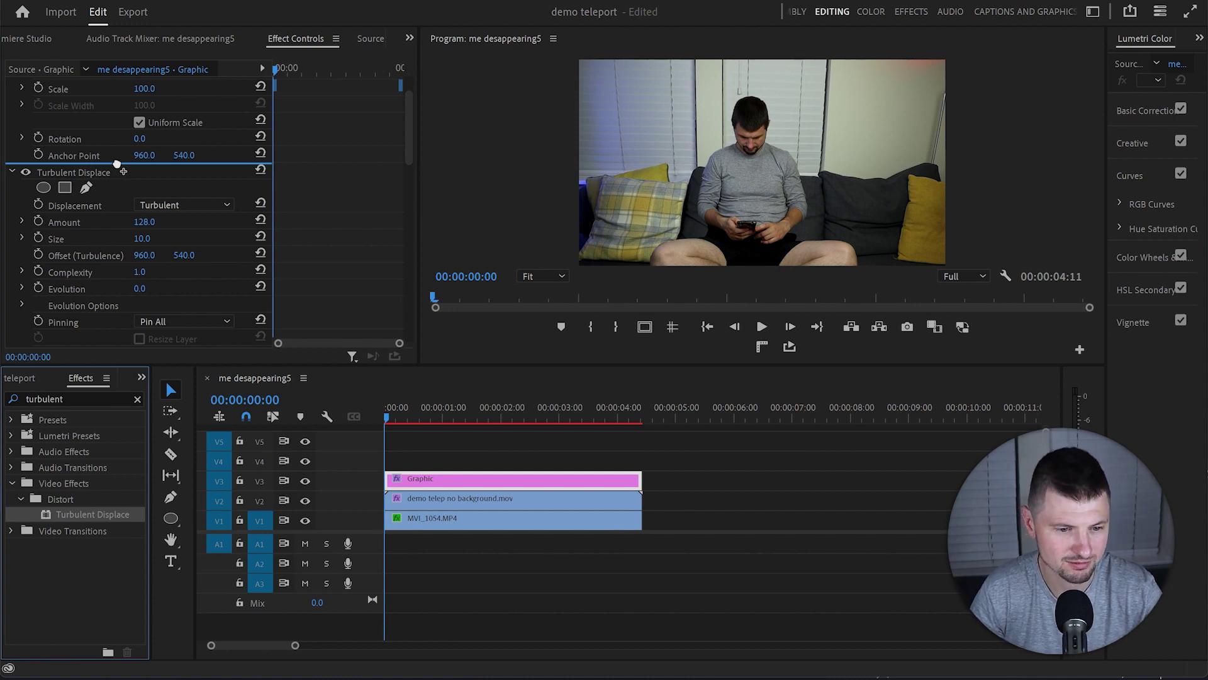
{"action": "left_click_drag", "start_coordinate": [117, 164], "coordinate": [119, 168]}
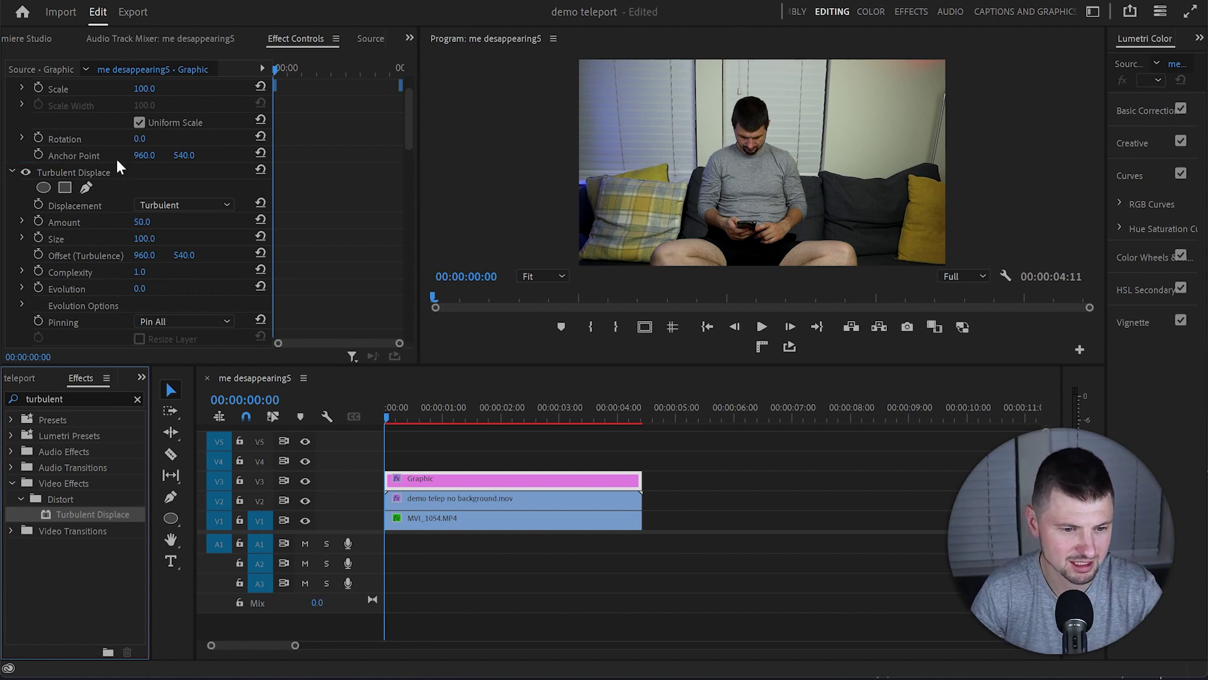
{"action": "left_click", "coordinate": [36, 220]}
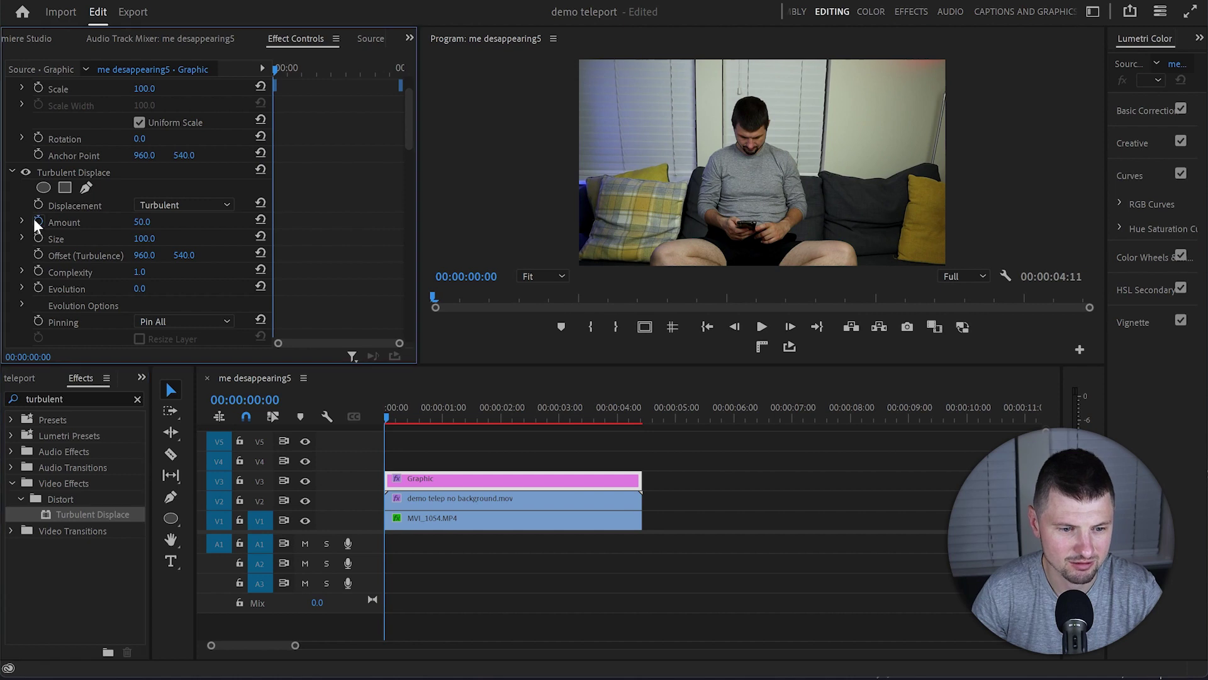
{"action": "left_click", "coordinate": [36, 288]}
{"action": "left_click", "coordinate": [144, 221]}
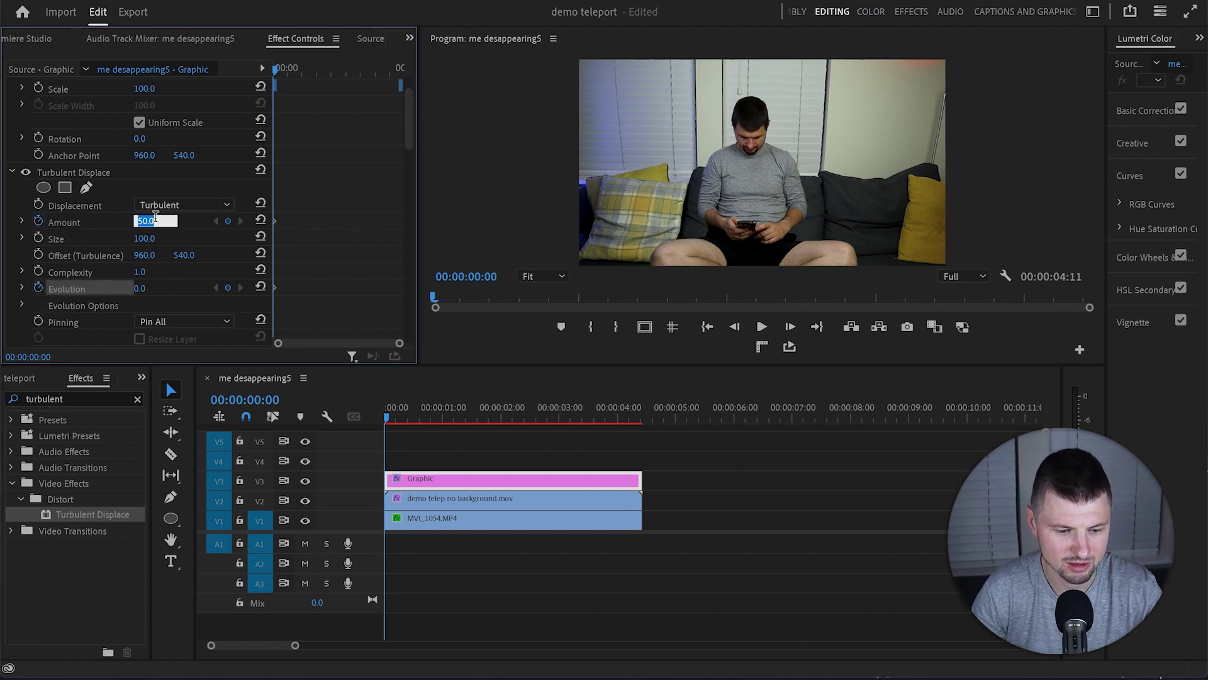
{"action": "type", "text": "188"}
{"action": "key", "text": "Return"}
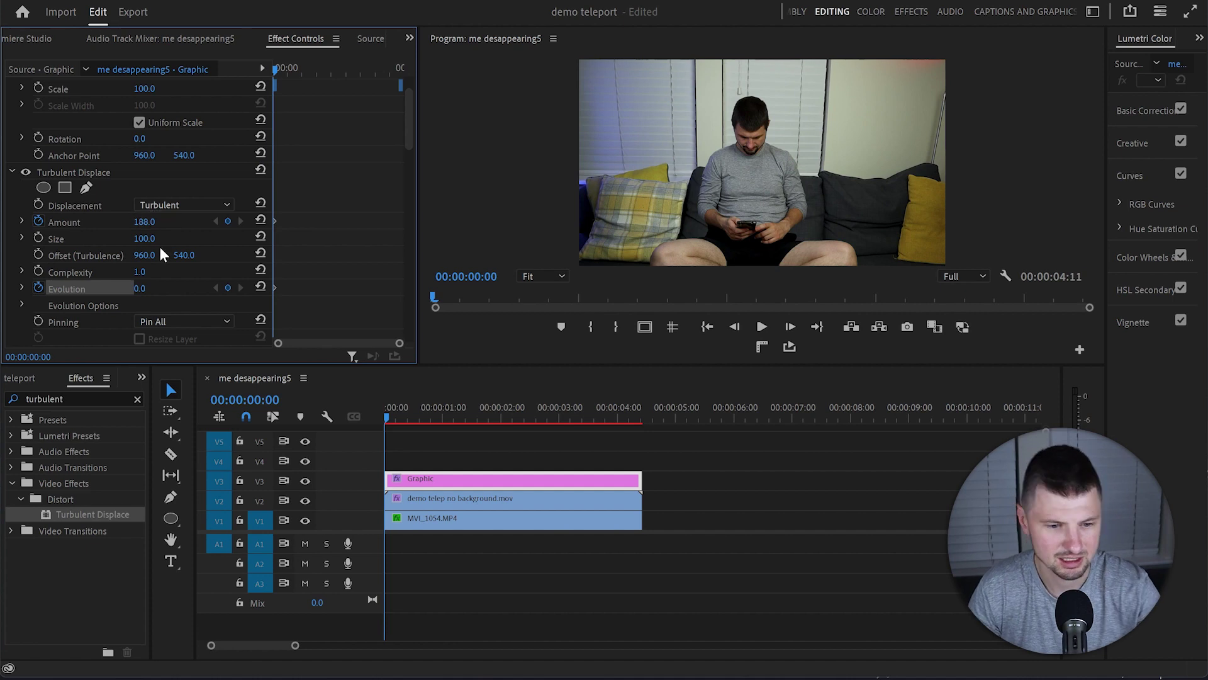
Step: At 00:00:04:05, keyframe Amount 190 and raise Evolution to 134°
{"action": "scroll", "coordinate": [241, 207], "scroll_direction": "up", "scroll_amount": 5}
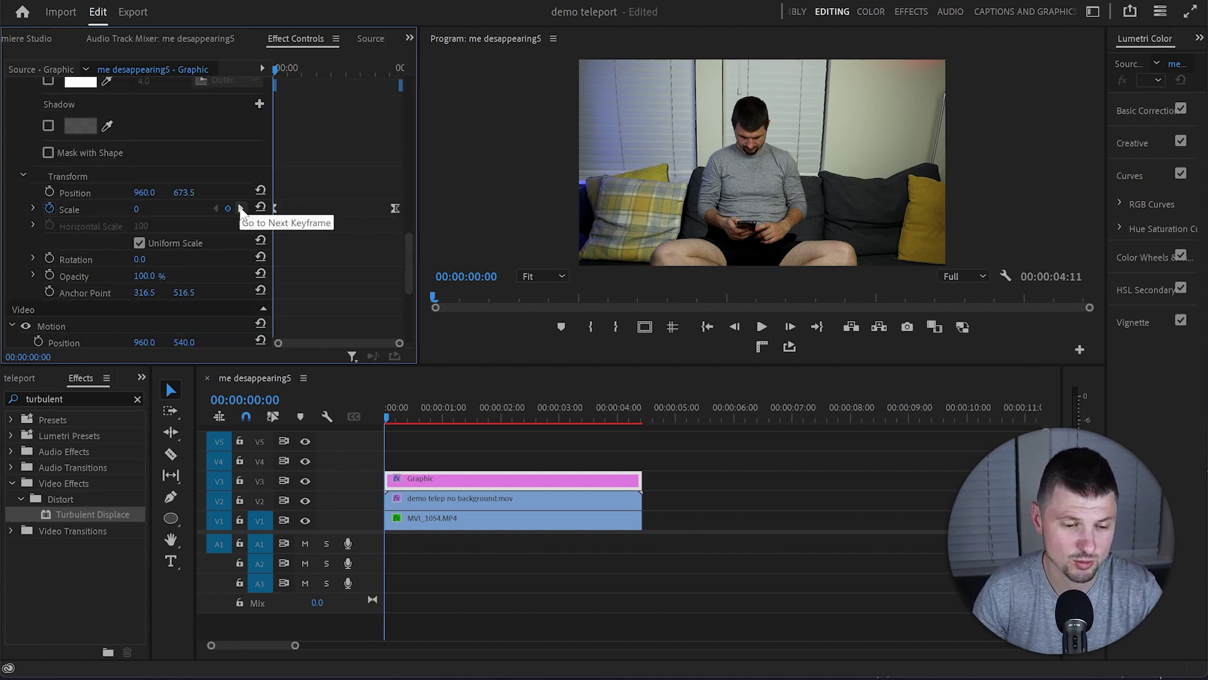
{"action": "left_click", "coordinate": [240, 207]}
{"action": "scroll", "coordinate": [338, 178], "scroll_direction": "down", "scroll_amount": 6}
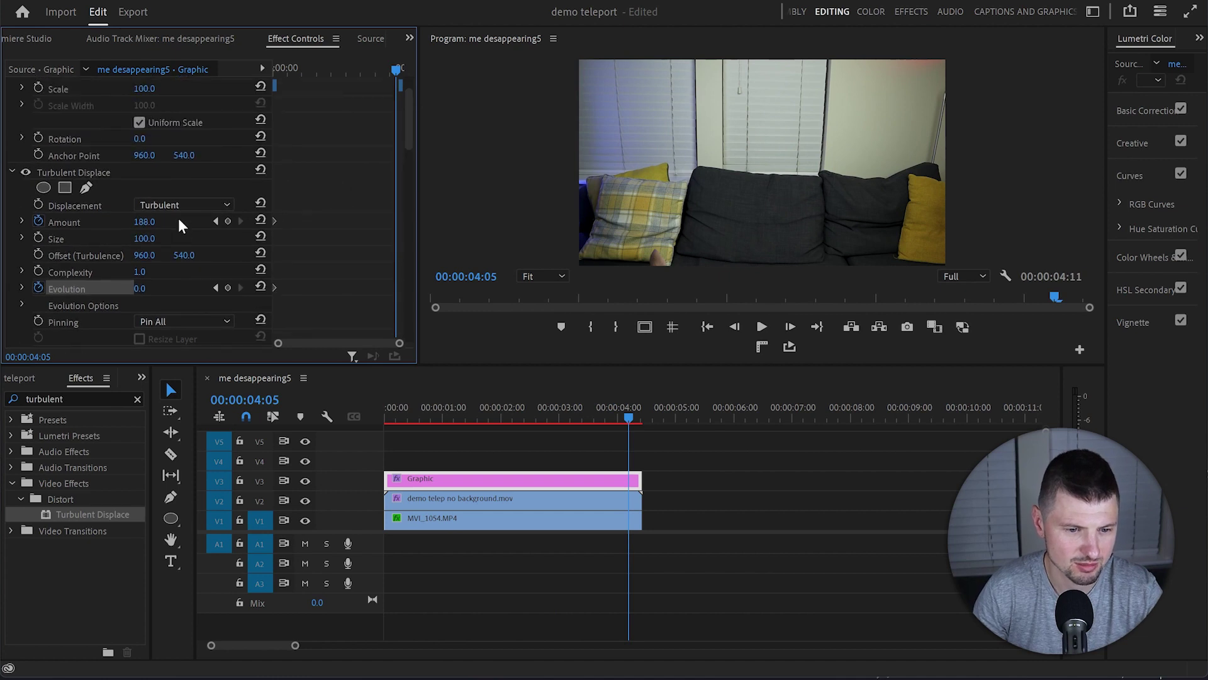
{"action": "left_click", "coordinate": [155, 220]}
{"action": "type", "text": "190"}
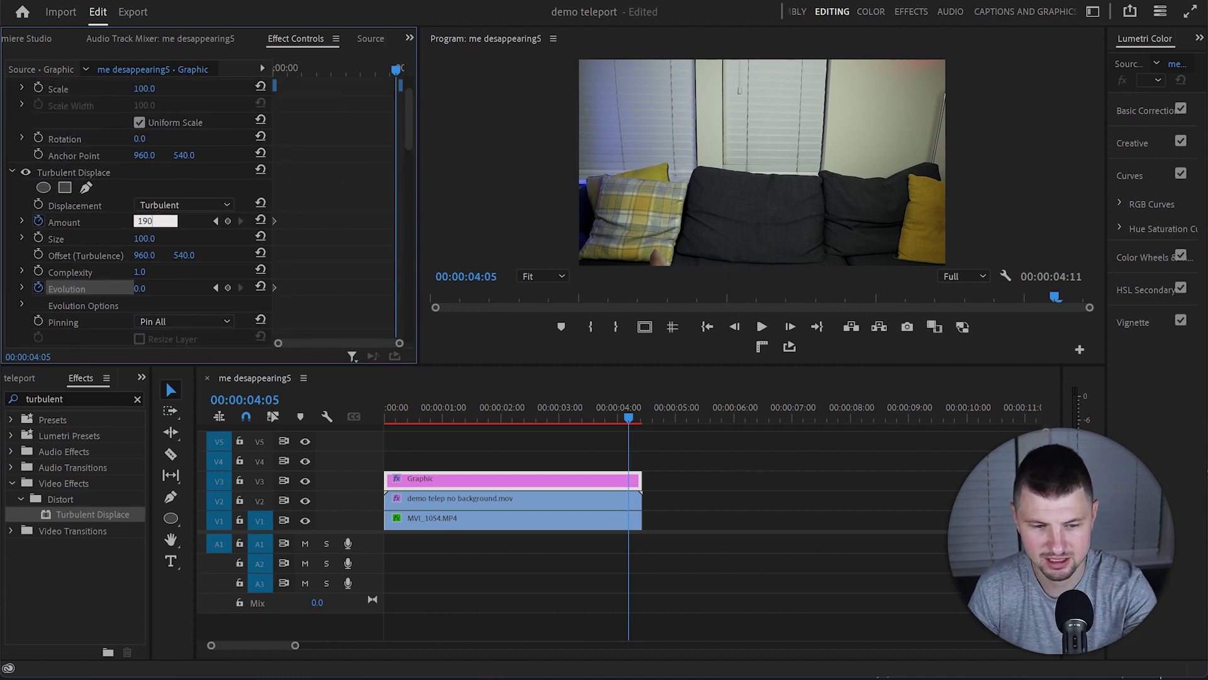
{"action": "key", "text": "Return"}
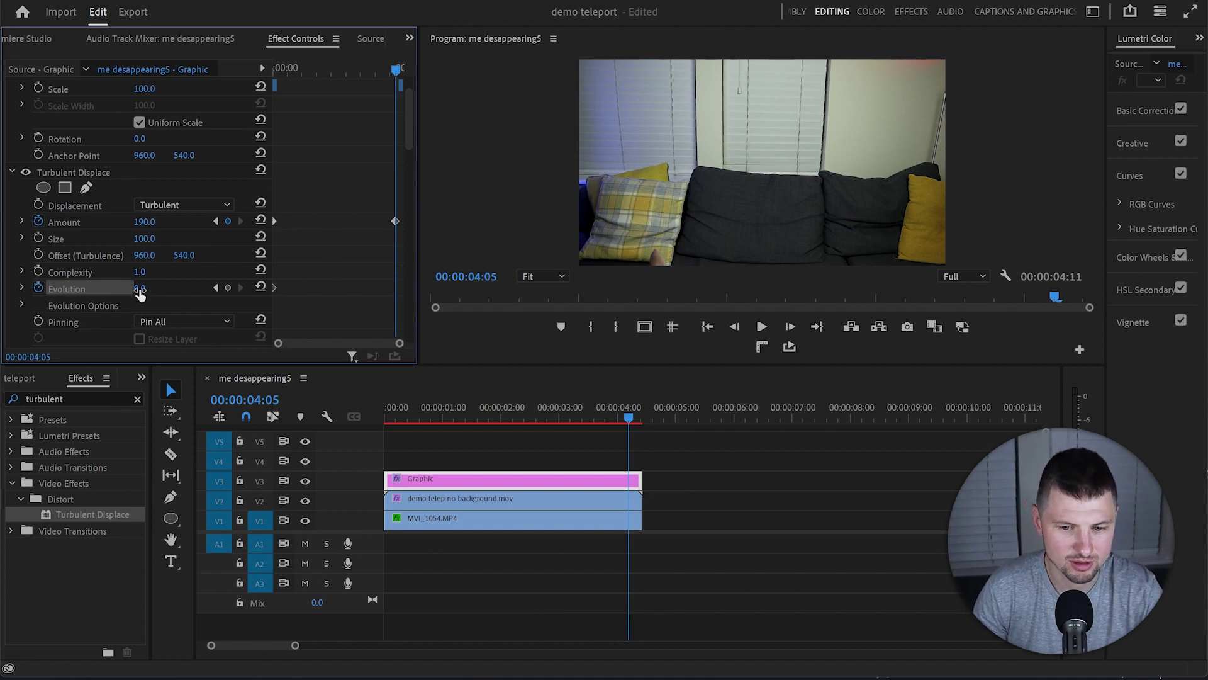
{"action": "left_click_drag", "start_coordinate": [139, 287], "coordinate": [279, 263]}
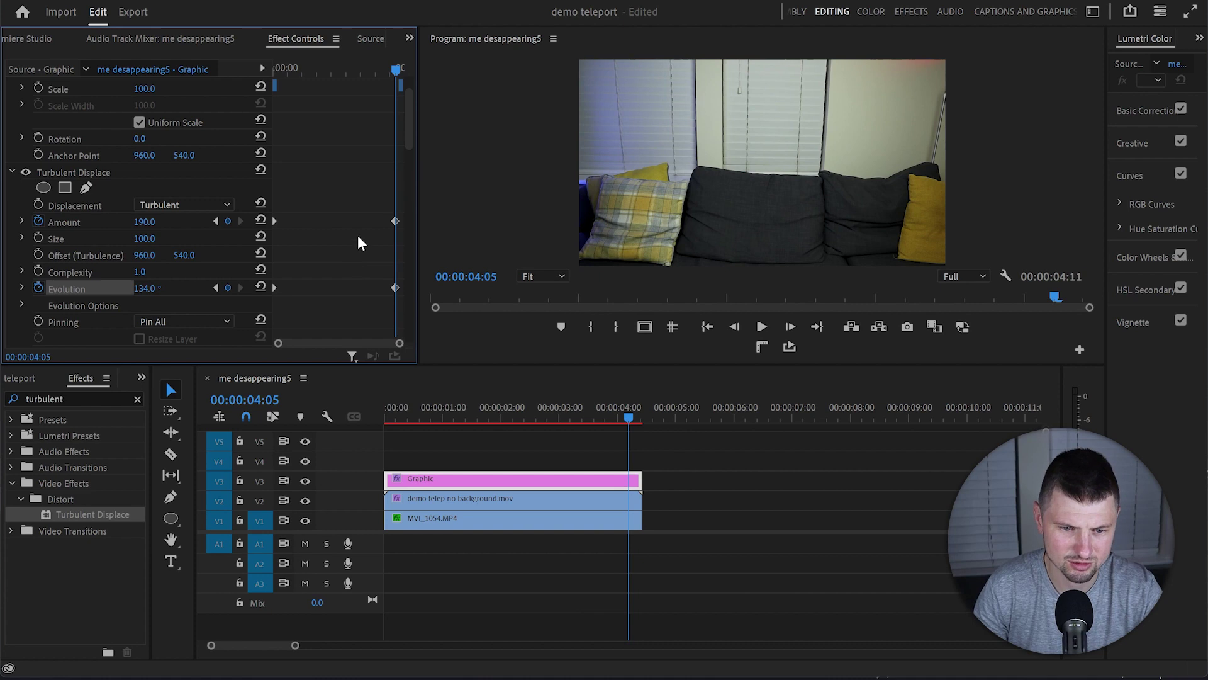
Step: Preview the animated distortion, then raise Complexity to about 10 at the first frame
{"action": "key", "text": "Home"}
{"action": "key", "text": "space"}
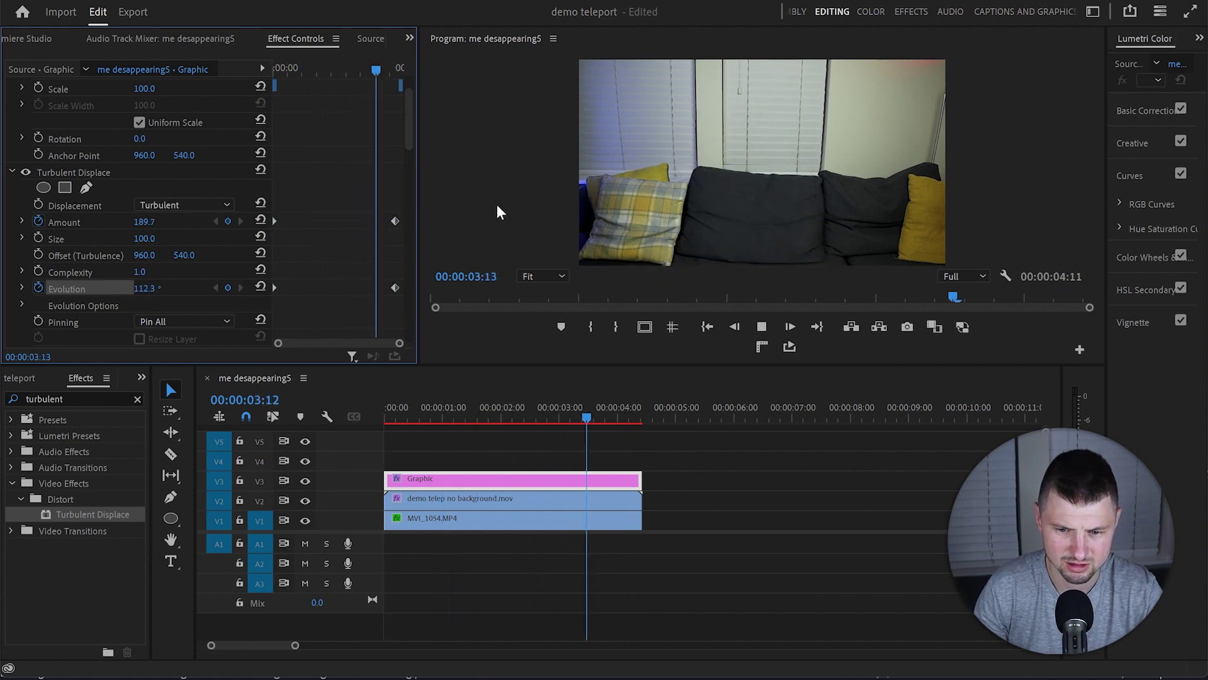
{"action": "key", "text": "space"}
{"action": "left_click_drag", "start_coordinate": [597, 415], "coordinate": [385, 419]}
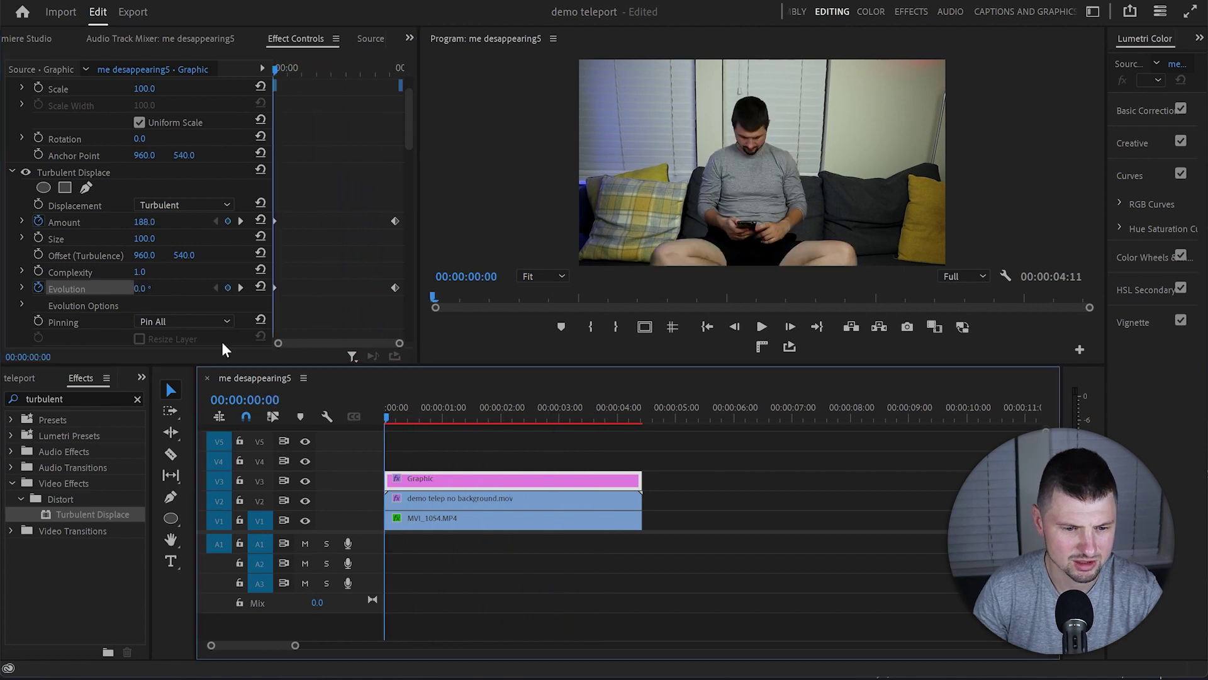
{"action": "left_click_drag", "start_coordinate": [139, 272], "coordinate": [183, 271]}
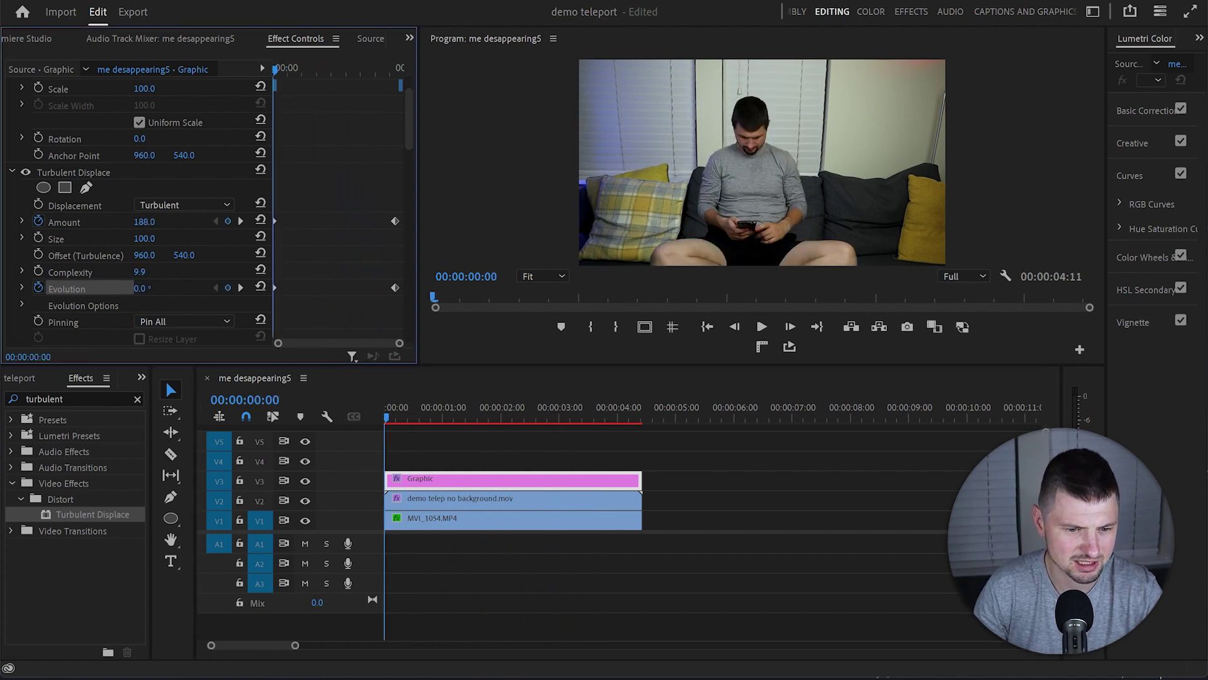
Step: Duplicate the Graphic clip onto V4 and the demo telep clip onto V5
{"action": "left_click", "coordinate": [798, 498]}
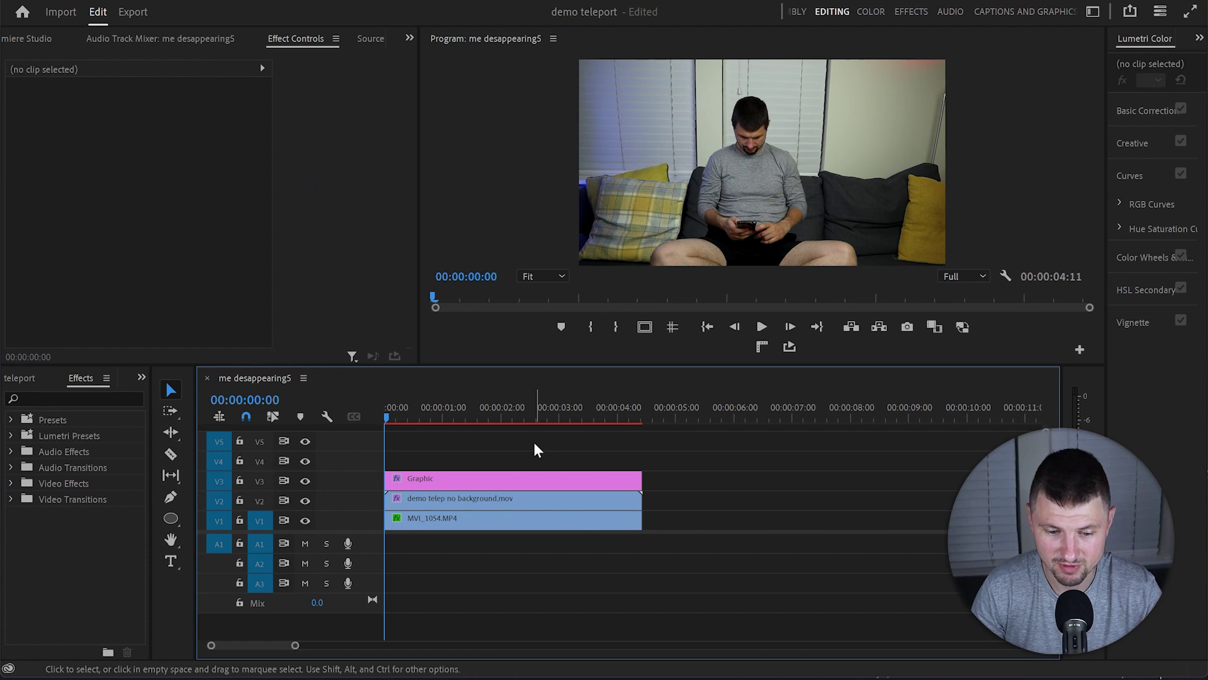
{"action": "left_click", "coordinate": [464, 478]}
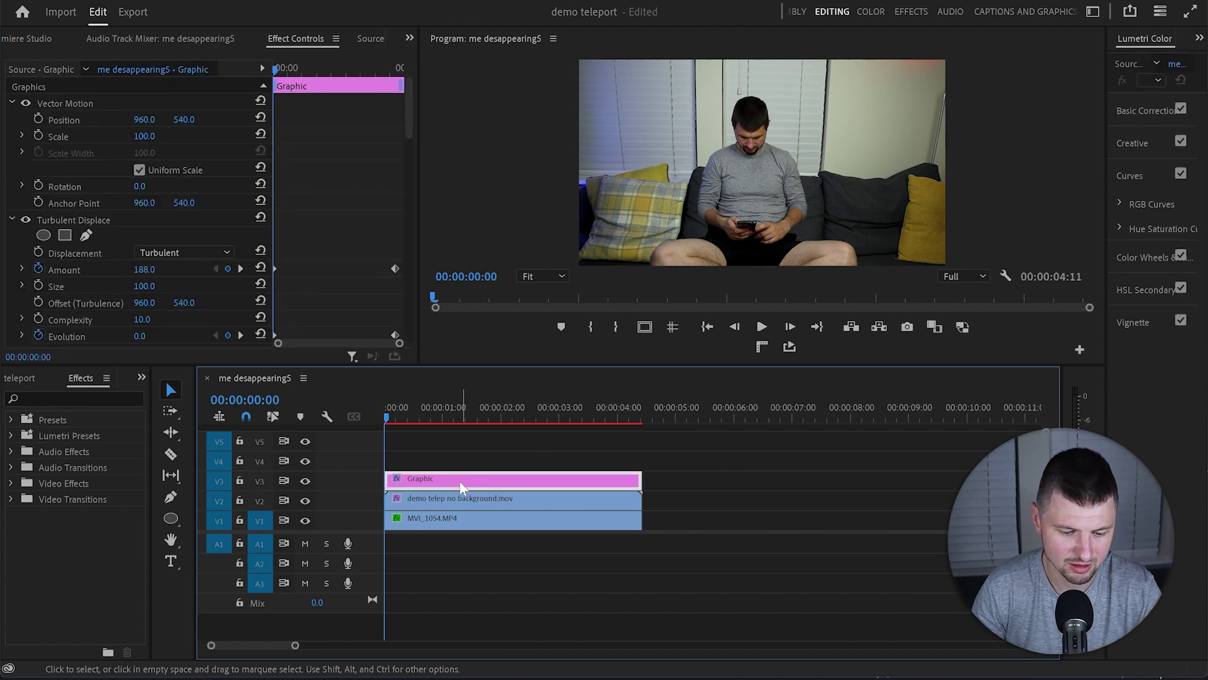
{"action": "left_click_drag", "start_coordinate": [446, 490], "coordinate": [447, 463]}
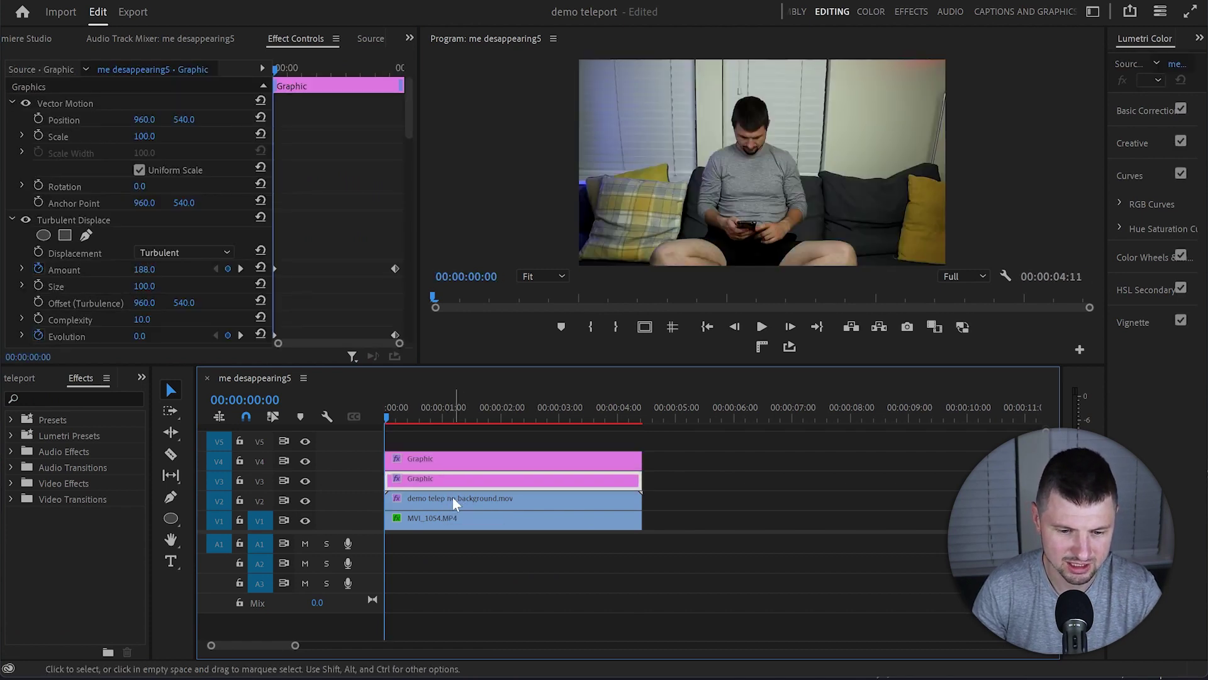
{"action": "left_click", "coordinate": [452, 497]}
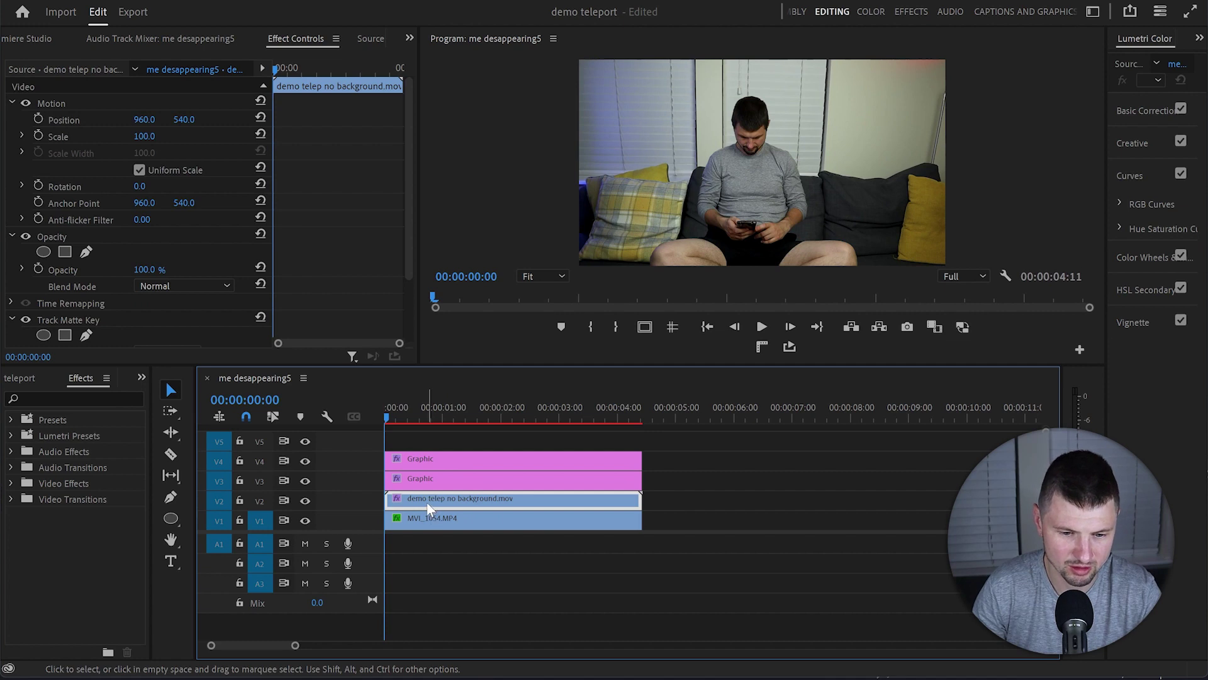
{"action": "left_click_drag", "start_coordinate": [427, 502], "coordinate": [435, 456]}
Step: Delete Track Matte Key from the V5 demo telep copy
{"action": "left_click", "coordinate": [486, 443]}
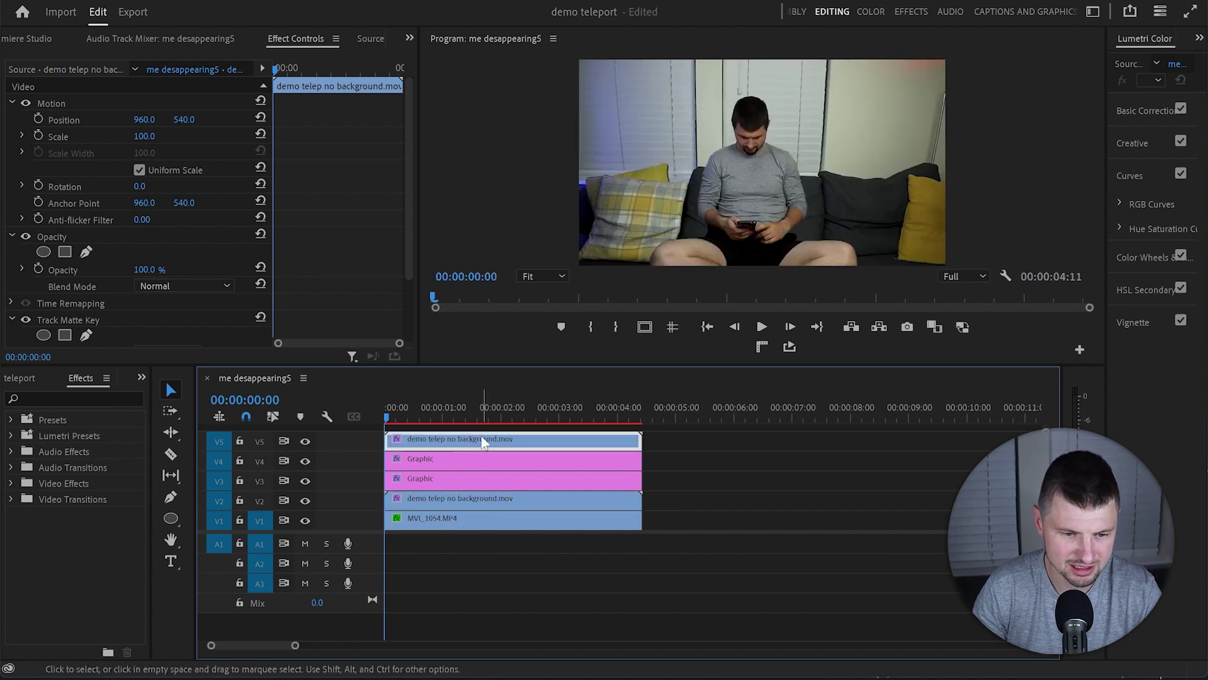
{"action": "scroll", "coordinate": [345, 305], "scroll_direction": "down", "scroll_amount": 3}
{"action": "left_click", "coordinate": [130, 238]}
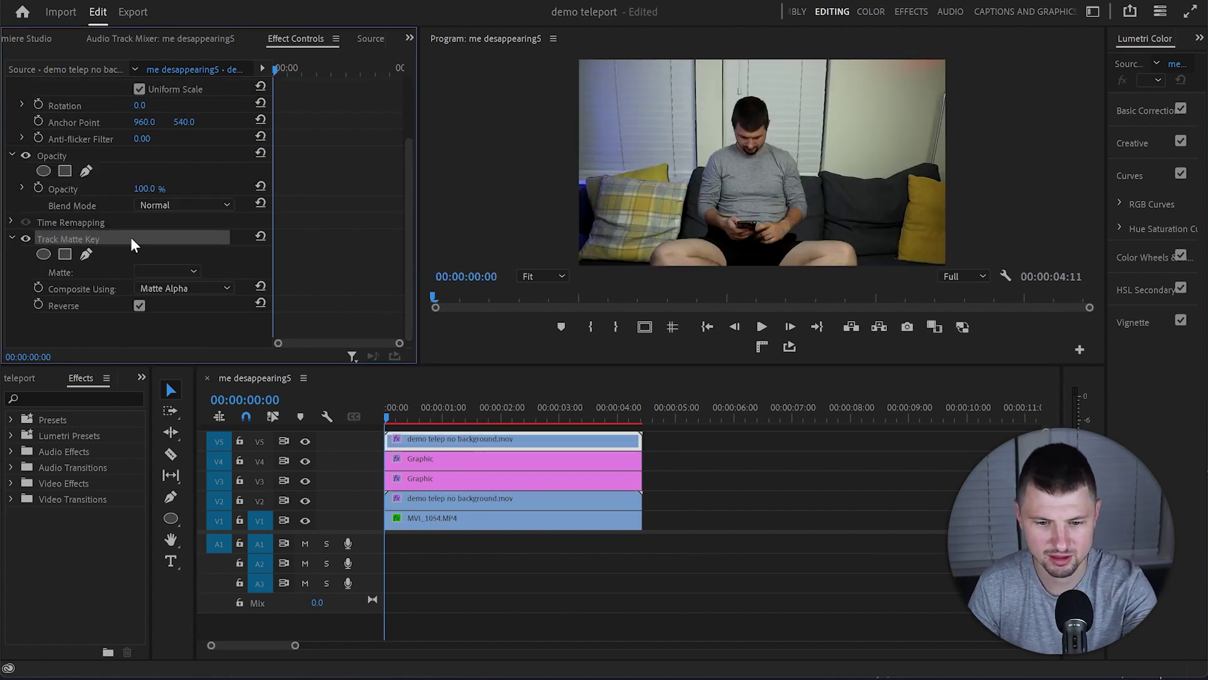
{"action": "key", "text": "Delete"}
{"action": "left_click", "coordinate": [426, 464]}
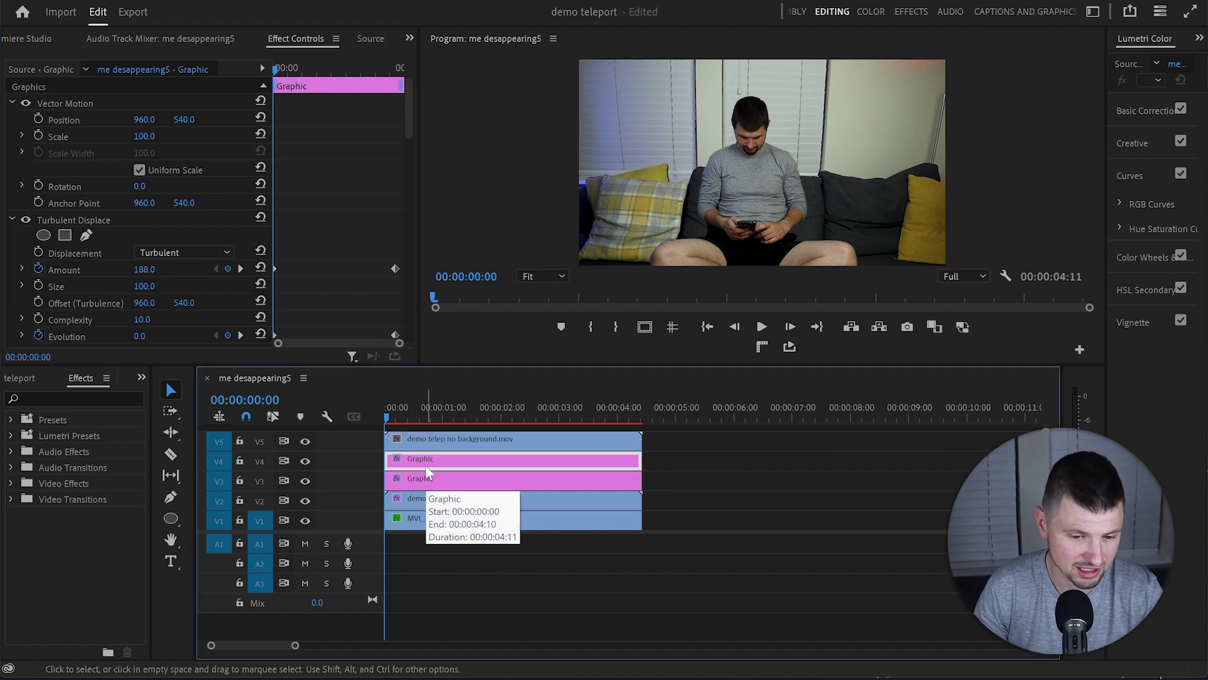
Step: Apply Track Matte Key to the V4 Graphic copy with Video 5 as the matte
{"action": "left_click", "coordinate": [89, 397]}
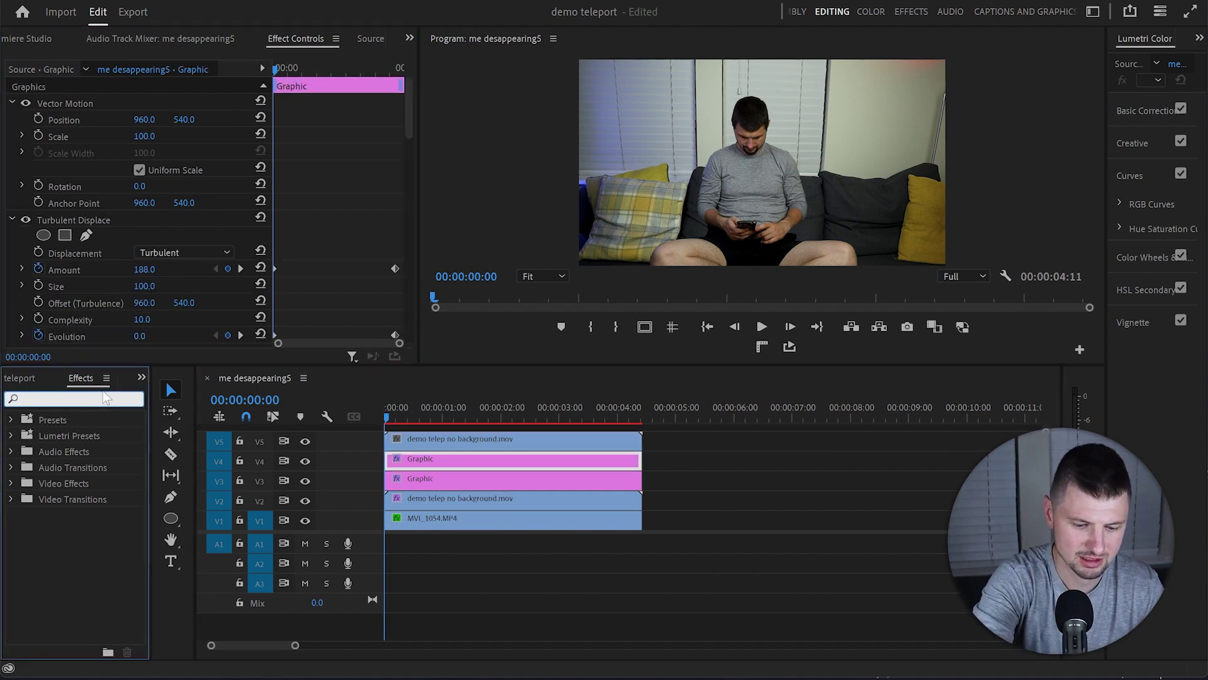
{"action": "type", "text": "track"}
{"action": "left_click", "coordinate": [64, 599]}
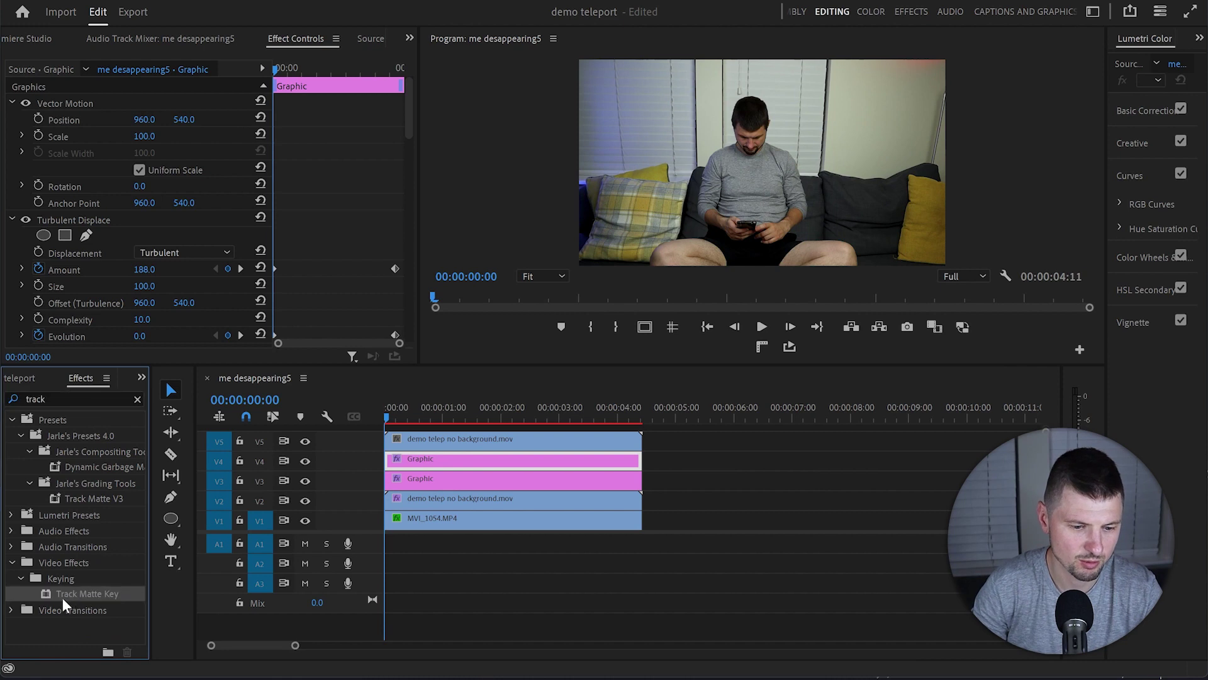
{"action": "left_click_drag", "start_coordinate": [63, 597], "coordinate": [518, 453]}
{"action": "left_click", "coordinate": [175, 252]}
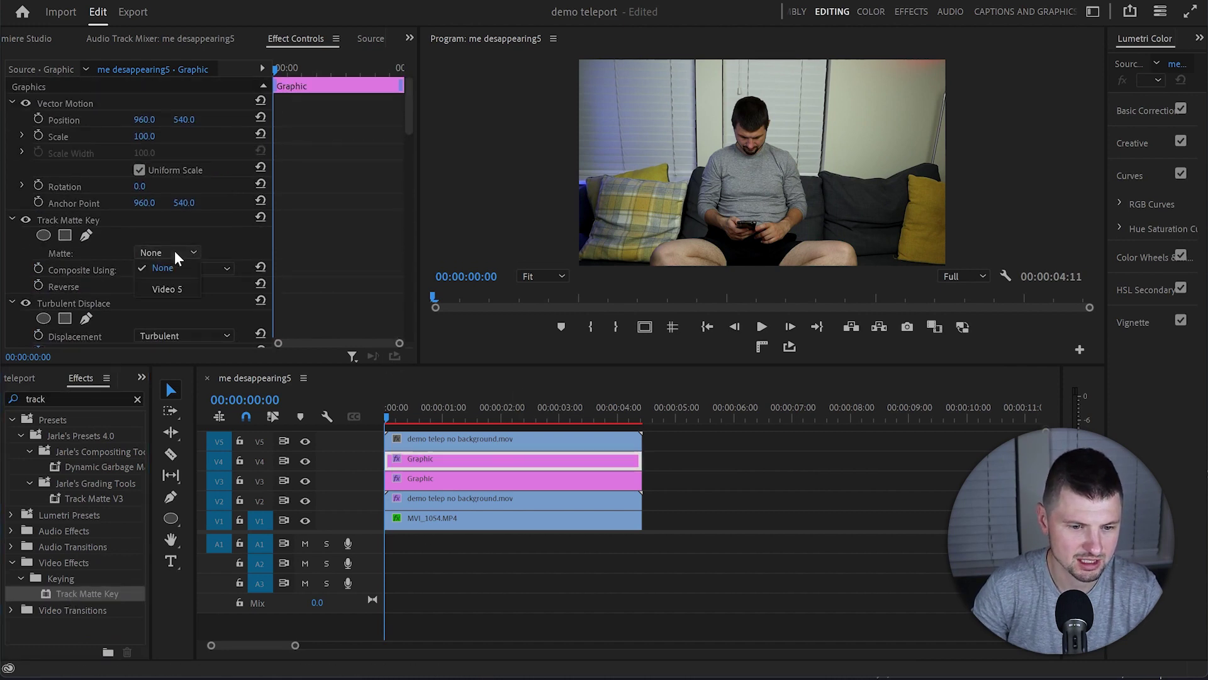
{"action": "left_click", "coordinate": [177, 287]}
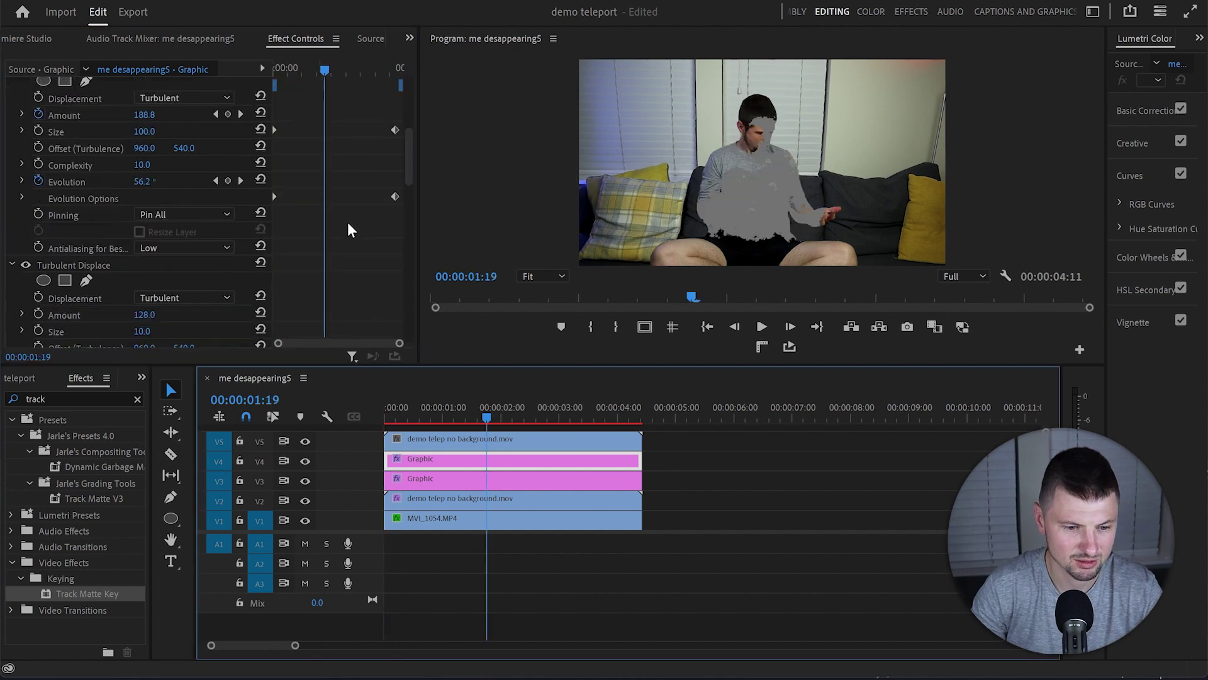
Step: Remove the circle's fill and give it a red 4.0 outer stroke
{"action": "scroll", "coordinate": [349, 225], "scroll_direction": "down", "scroll_amount": 10}
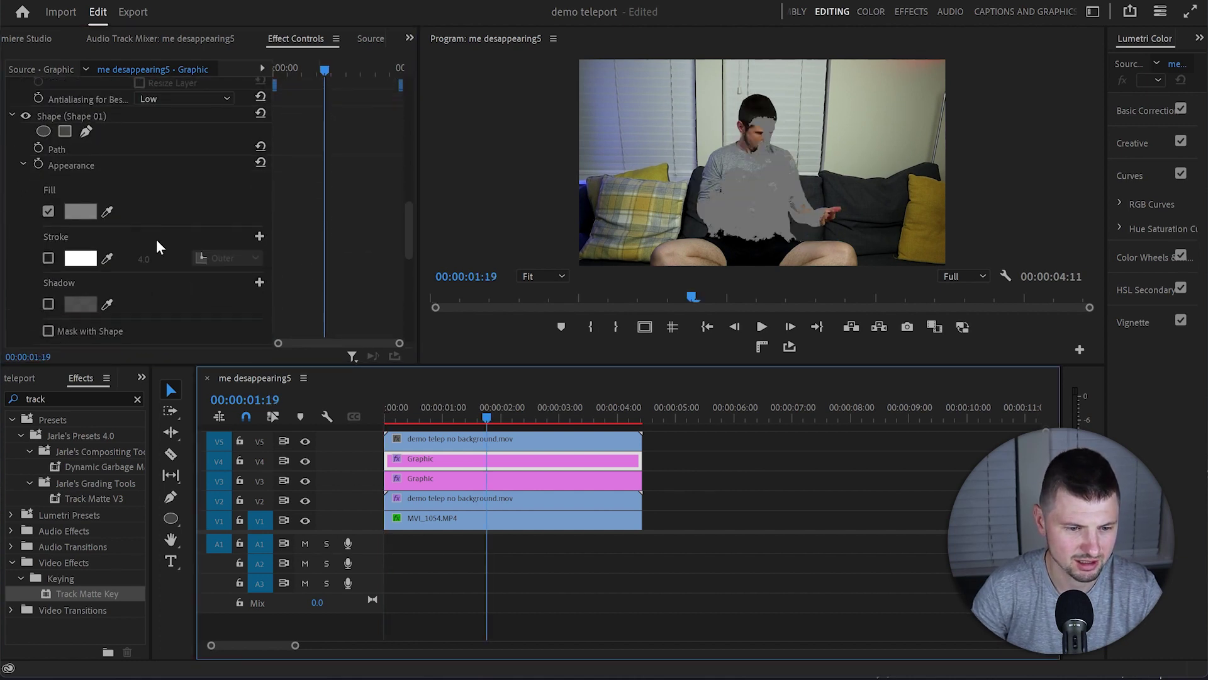
{"action": "left_click", "coordinate": [49, 212]}
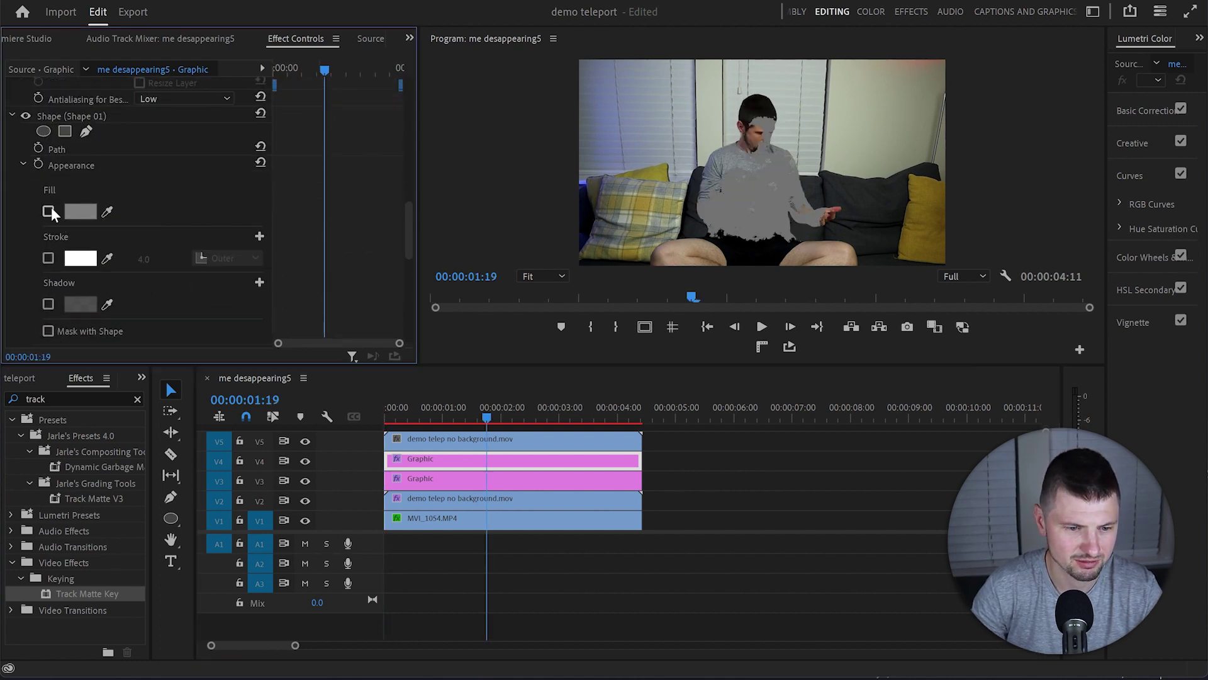
{"action": "left_click", "coordinate": [49, 258]}
{"action": "left_click", "coordinate": [107, 258]}
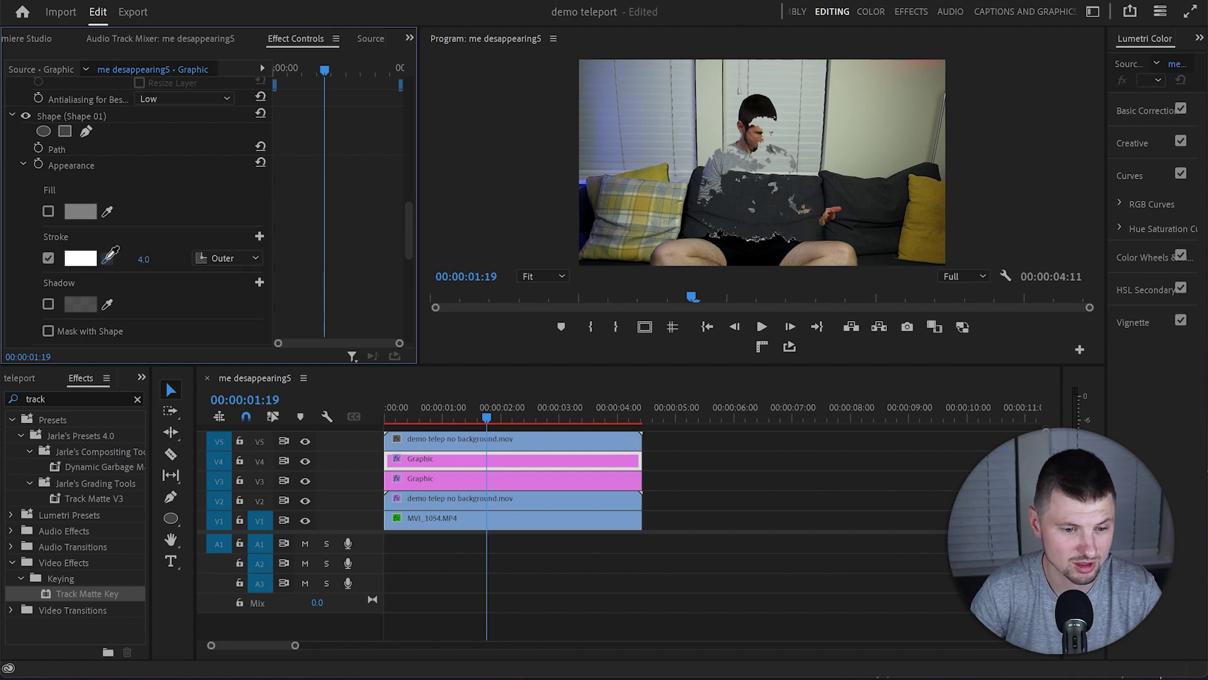
{"action": "left_click", "coordinate": [530, 417]}
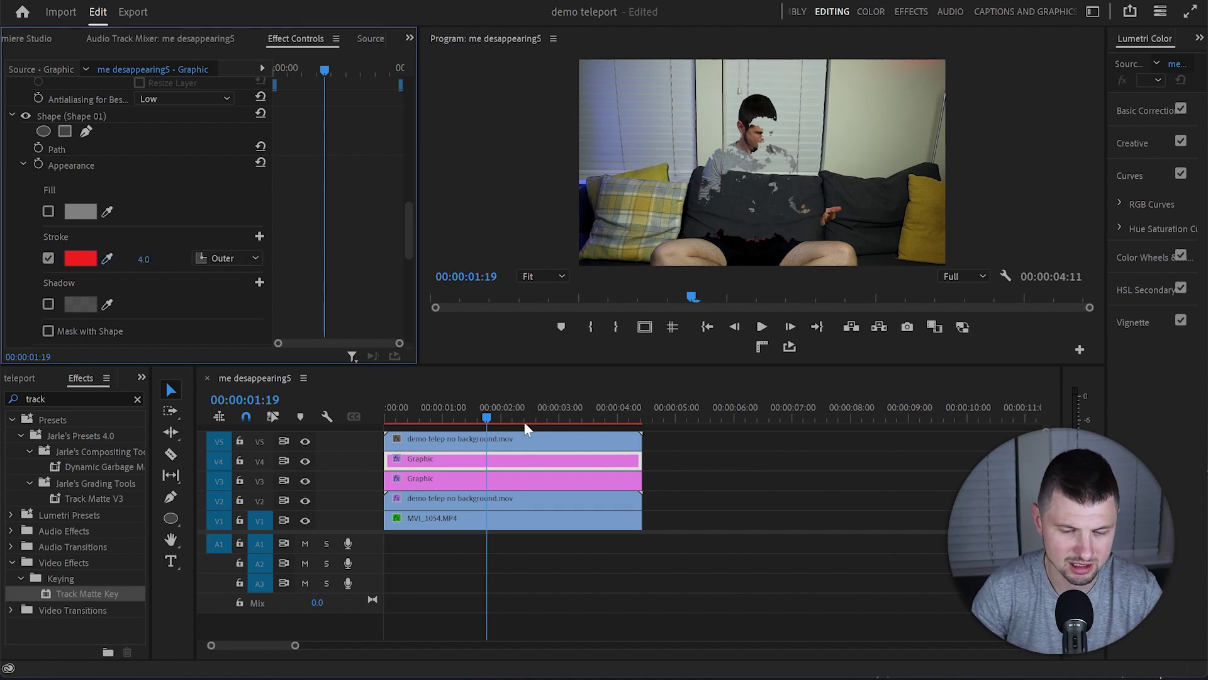
{"action": "scroll", "coordinate": [337, 270], "scroll_direction": "up", "scroll_amount": 2}
{"action": "left_click", "coordinate": [423, 426]}
{"action": "left_click_drag", "start_coordinate": [424, 429], "coordinate": [464, 435]}
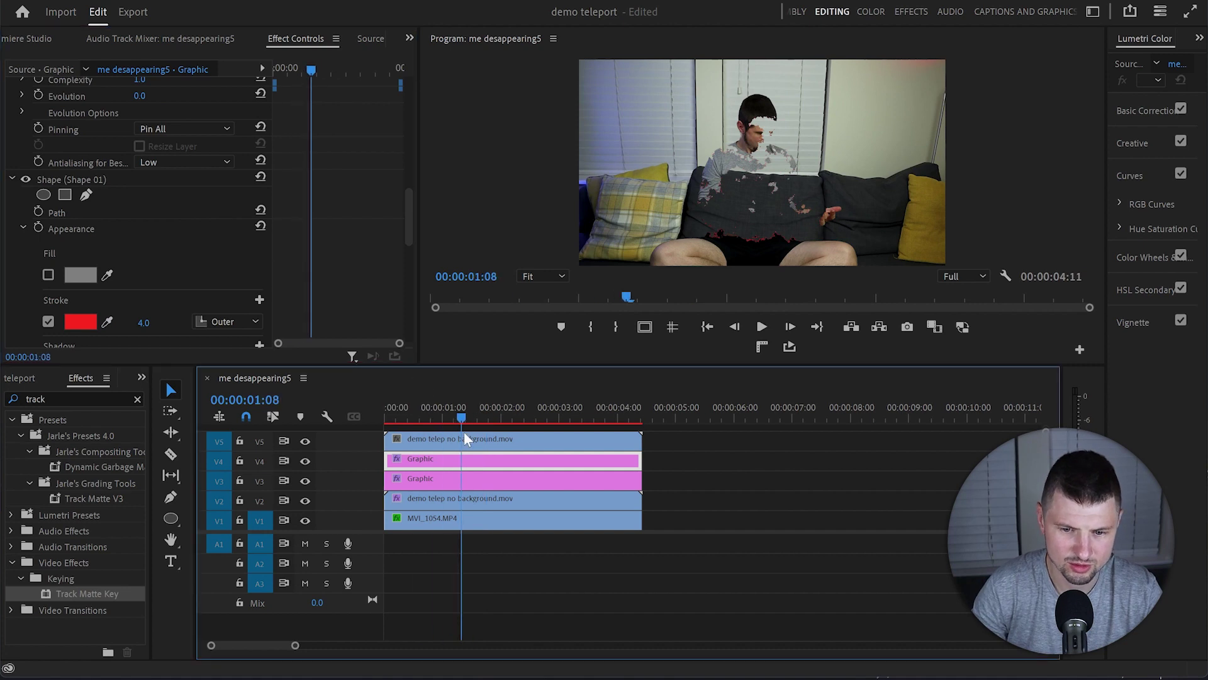
Step: Nest the V5 and V4 clips into Nested Sequence 02
{"action": "left_click_drag", "start_coordinate": [675, 438], "coordinate": [614, 464]}
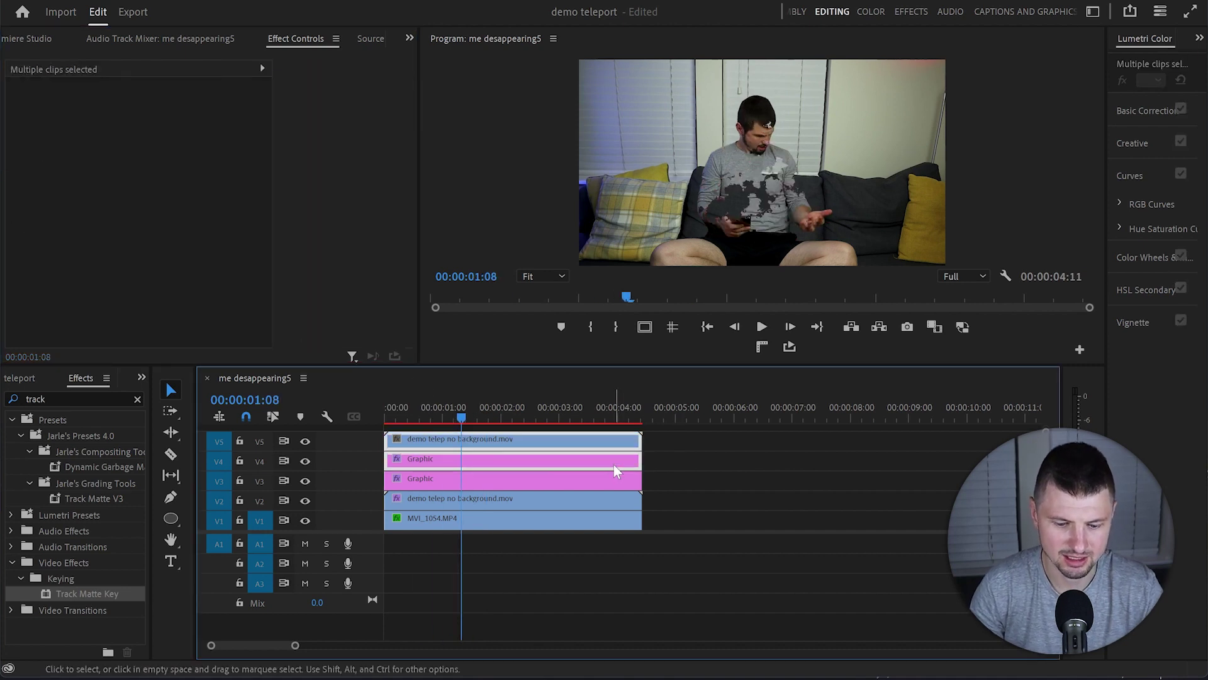
{"action": "key", "text": "shift+n"}
{"action": "key", "text": "Return"}
Step: Apply VR Glow to the nest with Luma Threshold 0.20, Radius 10, Brightness and Saturation 10
{"action": "left_click", "coordinate": [140, 381]}
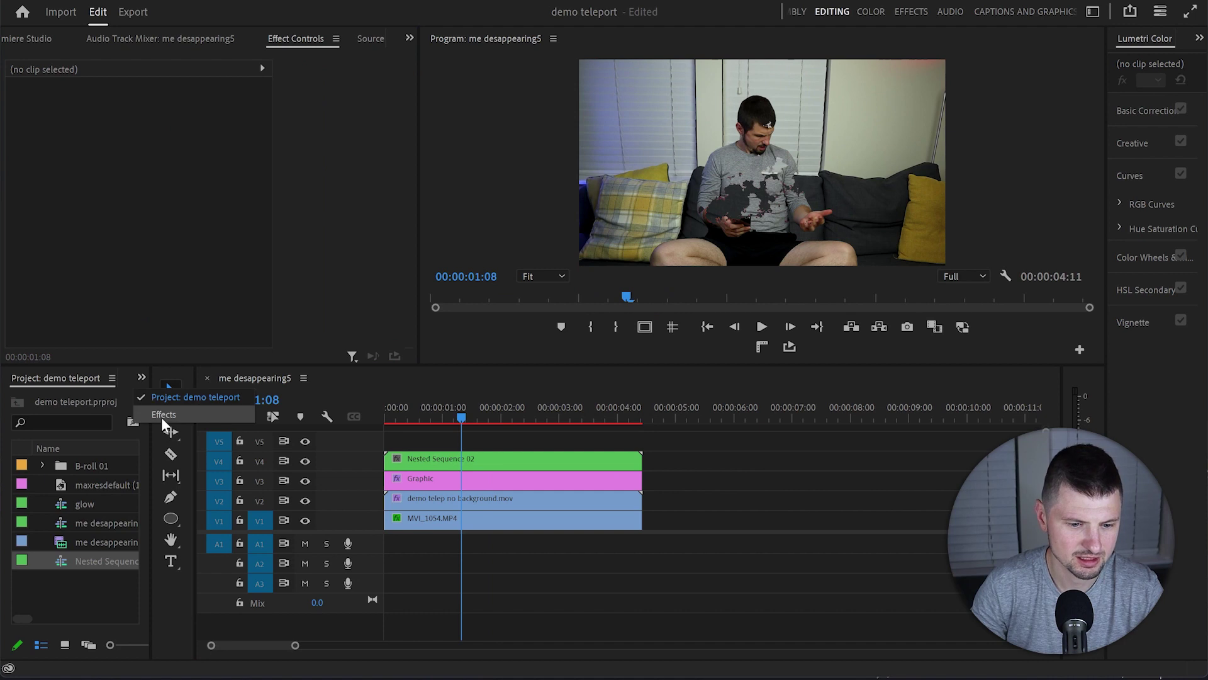
{"action": "left_click", "coordinate": [164, 418]}
{"action": "type", "text": "glow"}
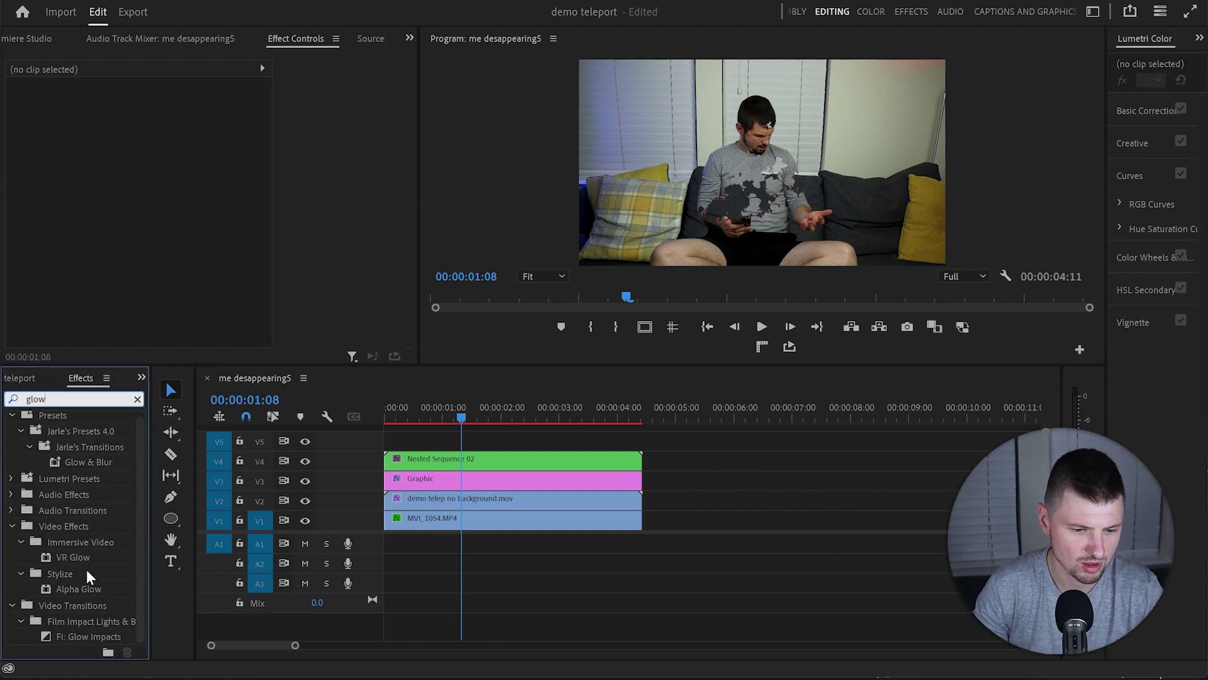
{"action": "left_click_drag", "start_coordinate": [74, 560], "coordinate": [435, 468]}
{"action": "scroll", "coordinate": [309, 271], "scroll_direction": "down", "scroll_amount": 5}
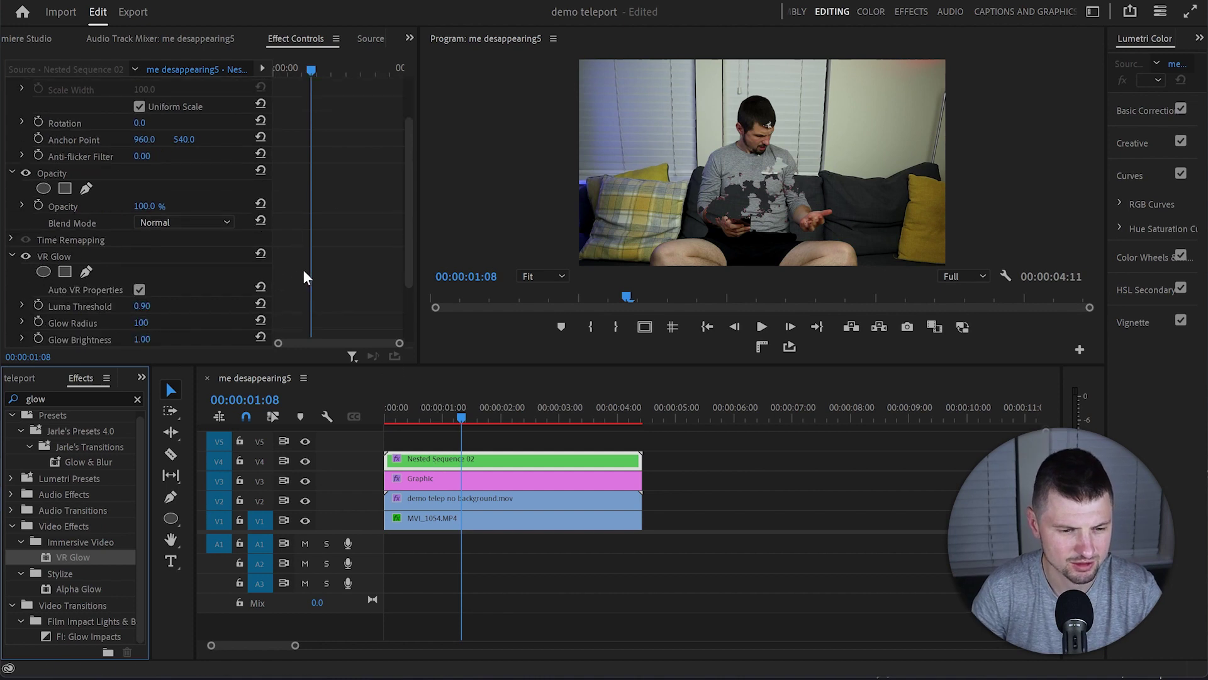
{"action": "left_click_drag", "start_coordinate": [142, 222], "coordinate": [117, 221]}
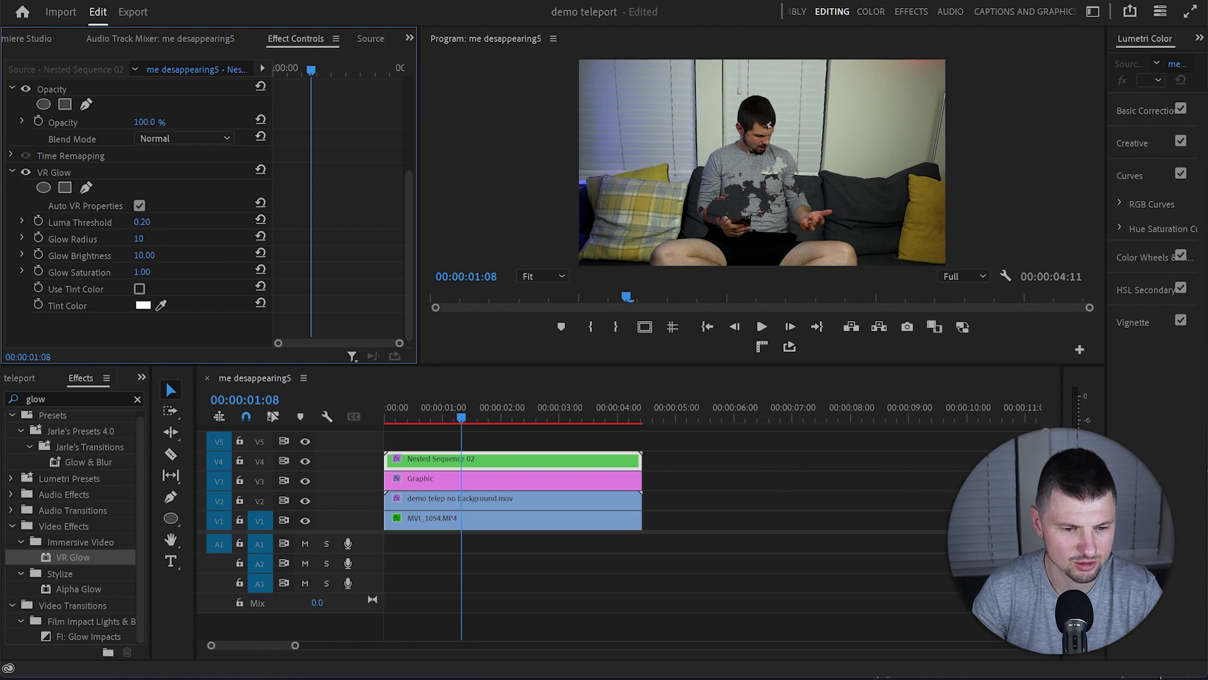
{"action": "mouse_move", "coordinate": [459, 417]}
{"action": "left_mouse_down"}
{"action": "mouse_move", "coordinate": [538, 411]}
{"action": "mouse_move", "coordinate": [458, 416]}
{"action": "mouse_move", "coordinate": [474, 420]}
{"action": "left_mouse_up"}
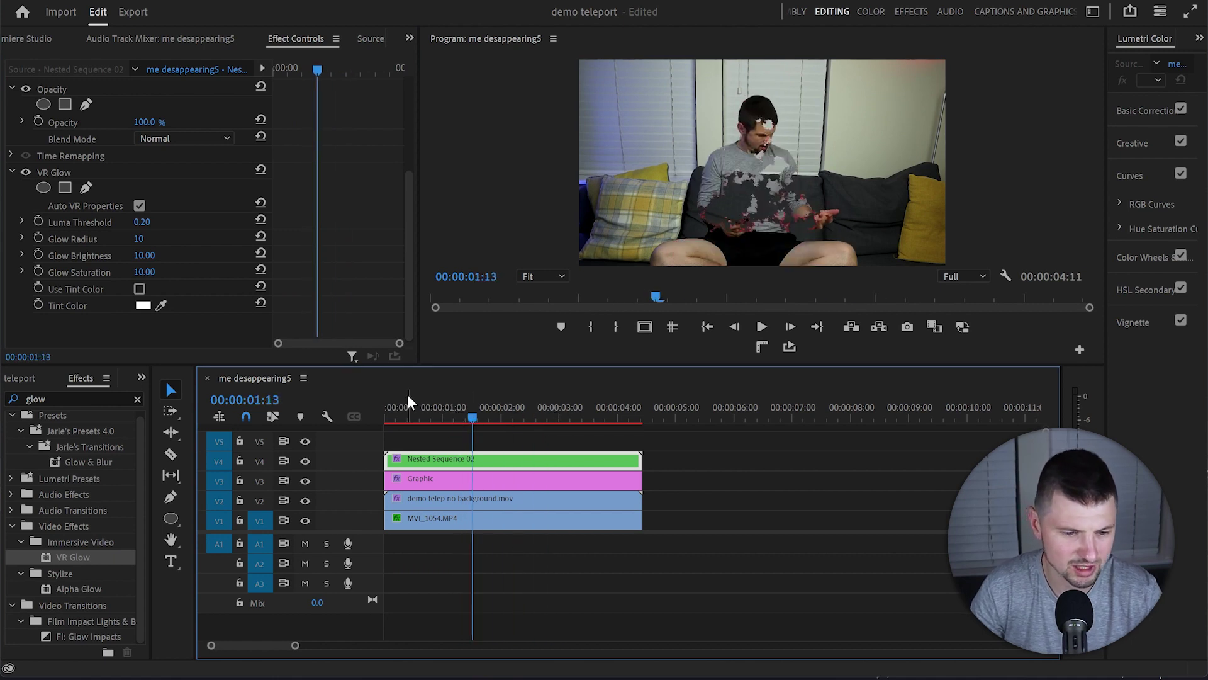
Step: Search the Effects panel for 'directio' and apply Directional Blur to Nested Sequence 02
{"action": "left_click", "coordinate": [138, 400]}
{"action": "left_click", "coordinate": [116, 400]}
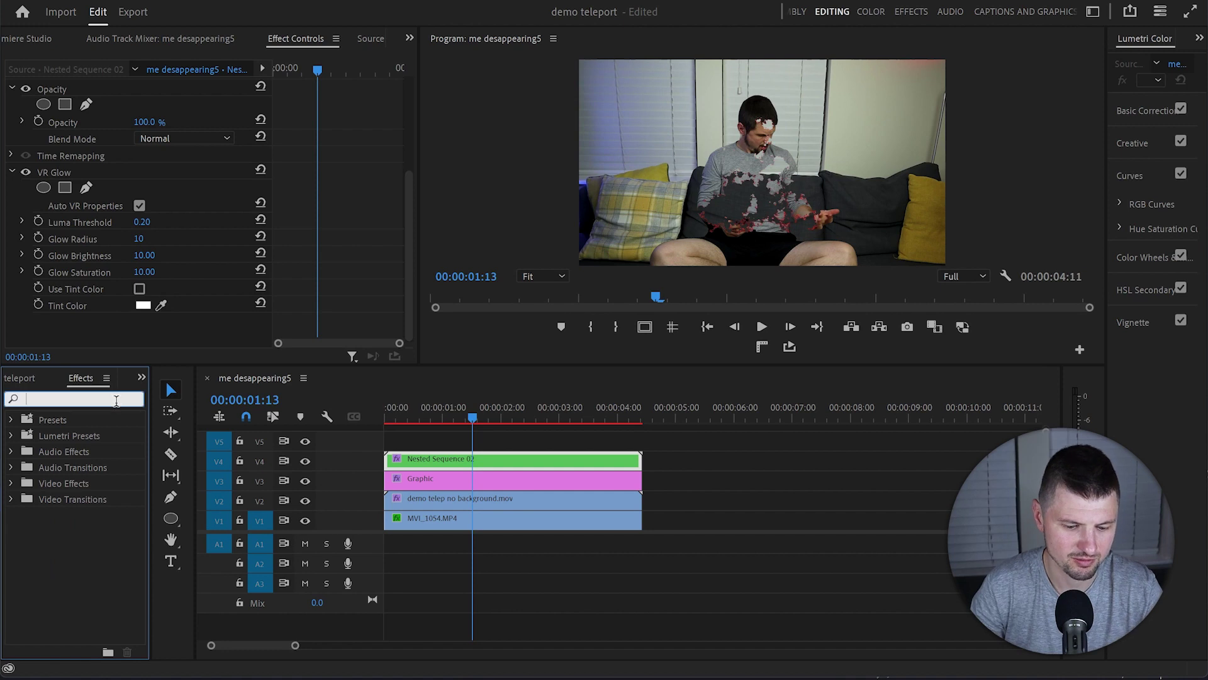
{"action": "type", "text": "directio"}
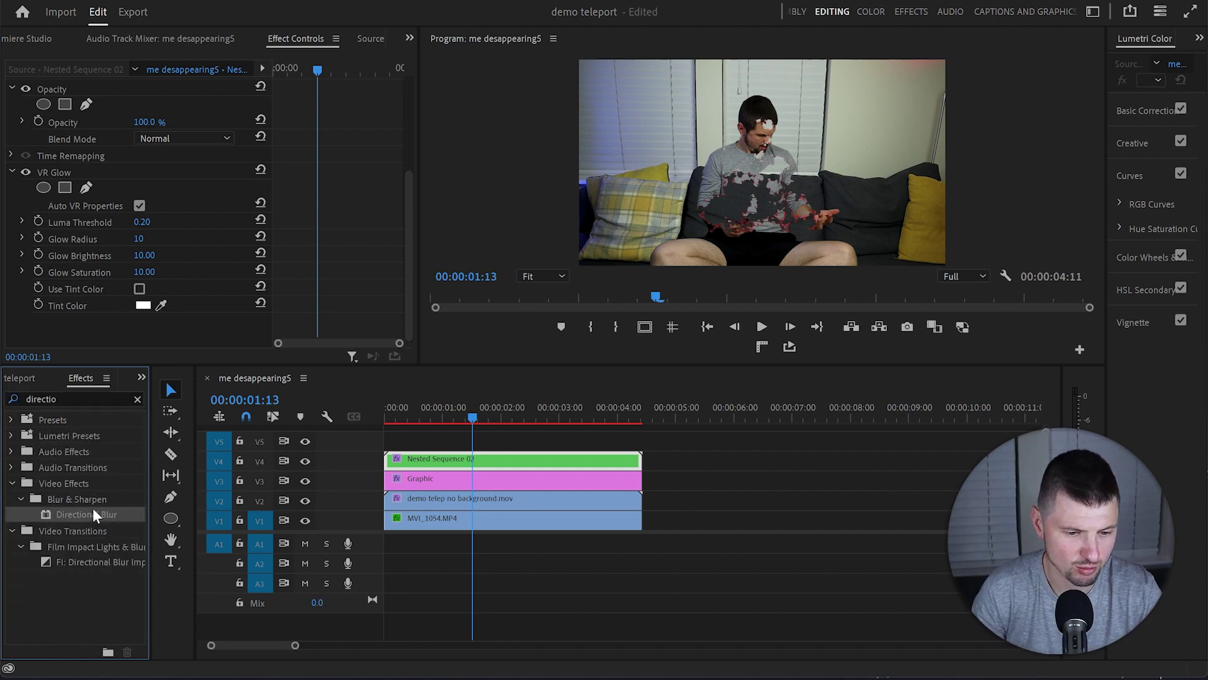
{"action": "left_click_drag", "start_coordinate": [62, 513], "coordinate": [486, 458]}
{"action": "scroll", "coordinate": [239, 296], "scroll_direction": "down", "scroll_amount": 2}
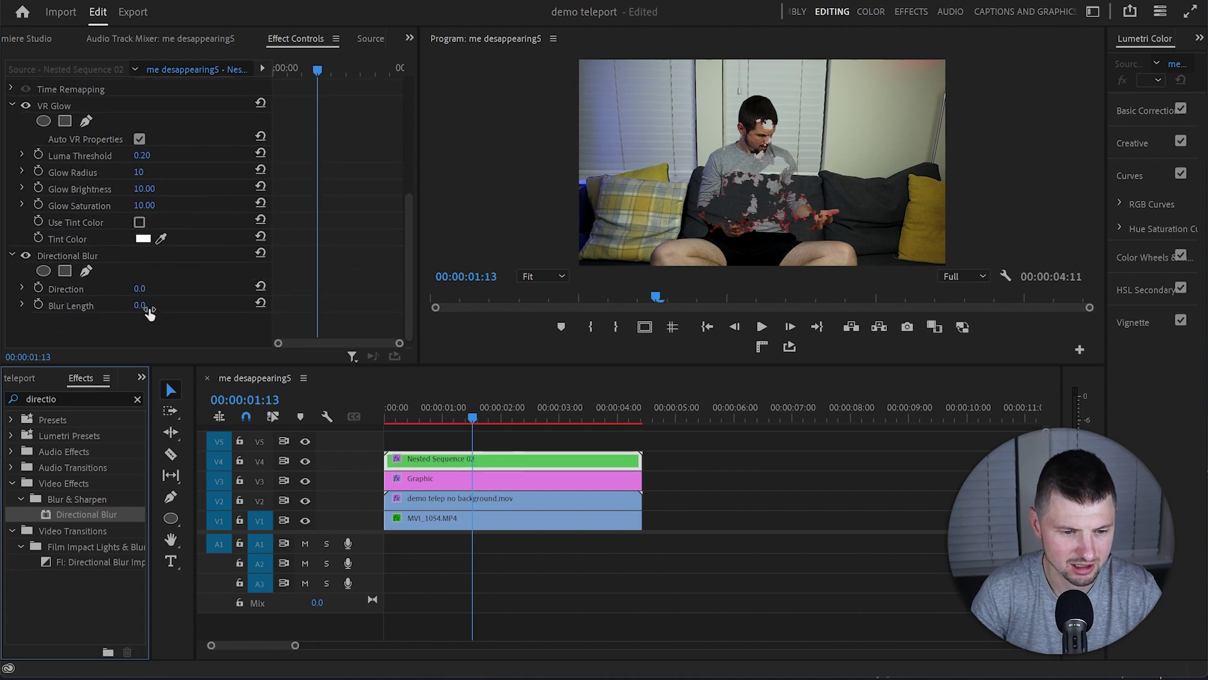